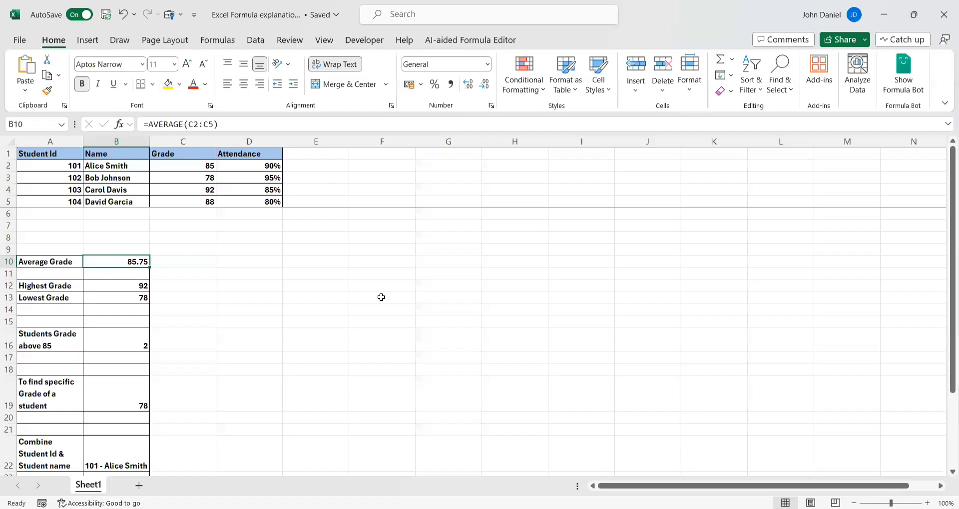
Examine the Student Id, Name, Grade and Attendance headers and the first student's record in the table.
{"action": "left_click", "coordinate": [381, 298]}
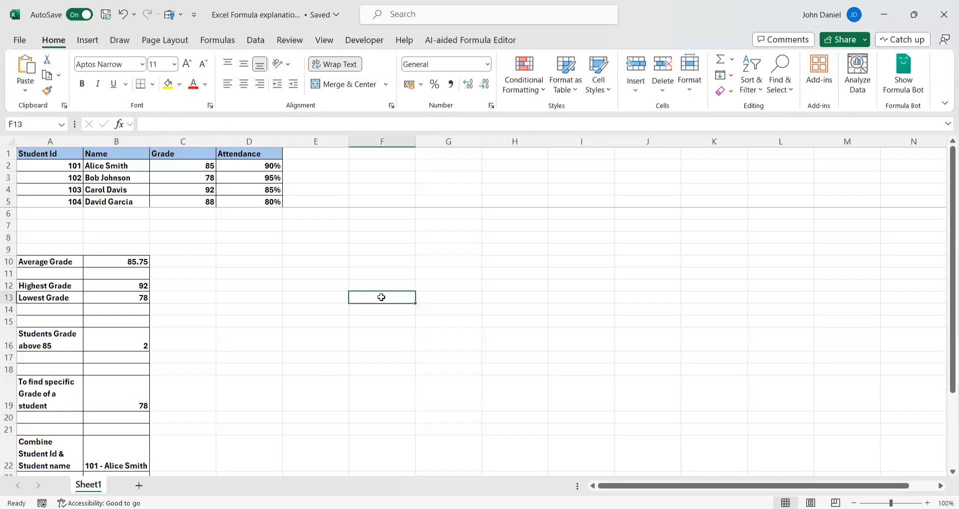
{"action": "left_click", "coordinate": [26, 154]}
{"action": "left_click", "coordinate": [108, 153]}
{"action": "left_click", "coordinate": [158, 154]}
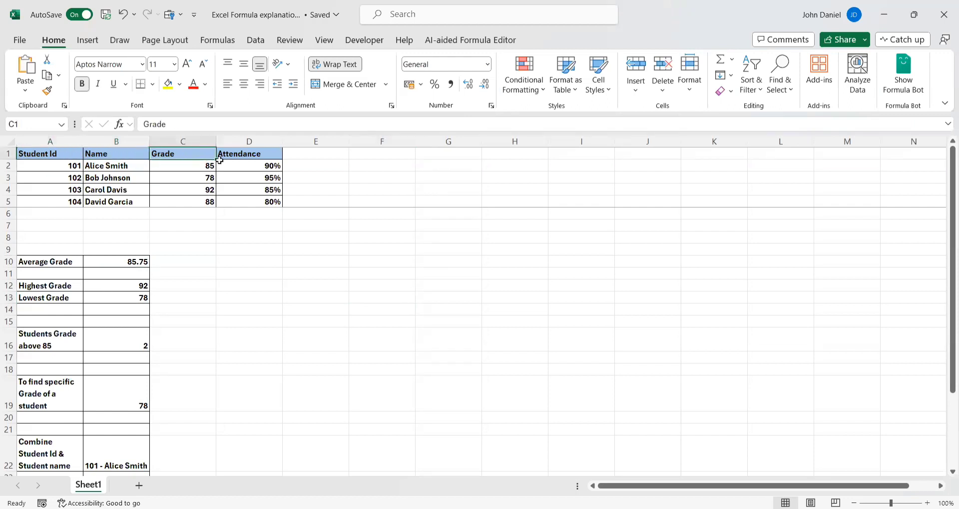
{"action": "left_click", "coordinate": [234, 153]}
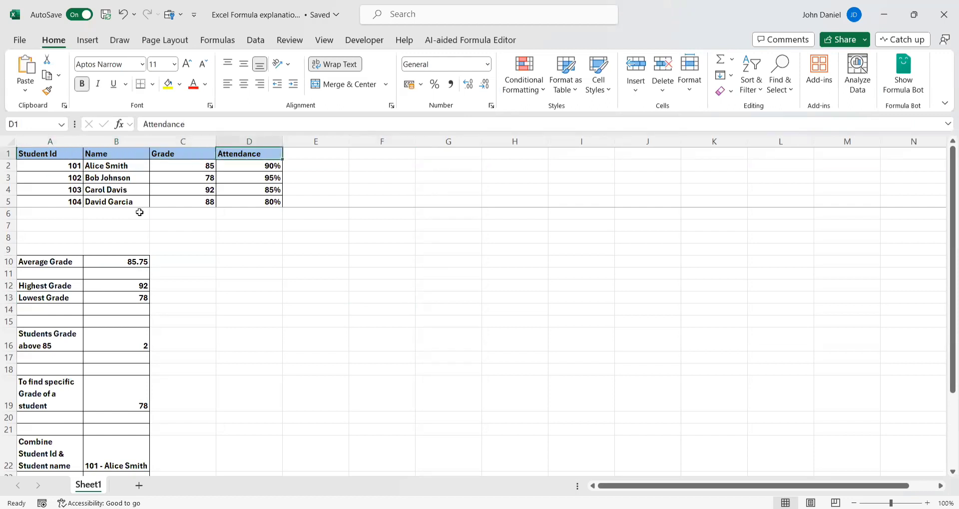
{"action": "left_click", "coordinate": [113, 165]}
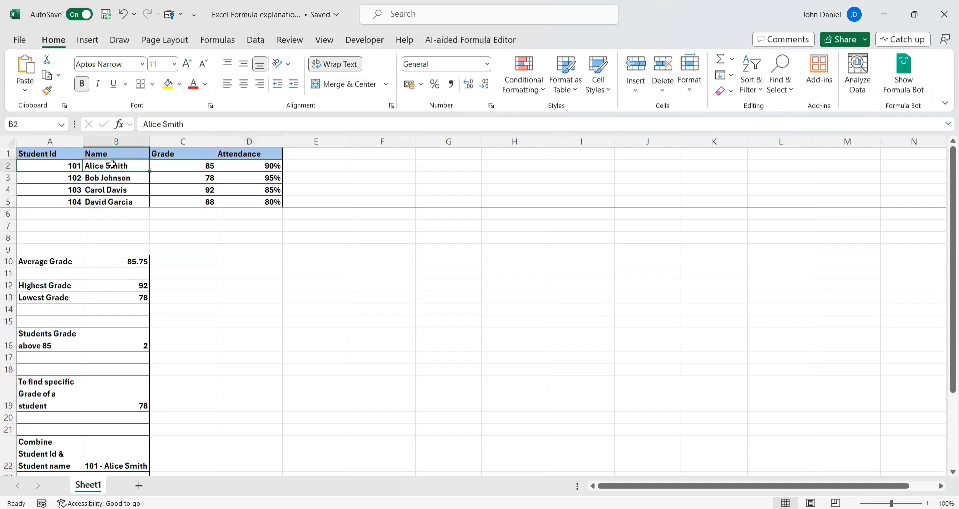
{"action": "left_click", "coordinate": [194, 161]}
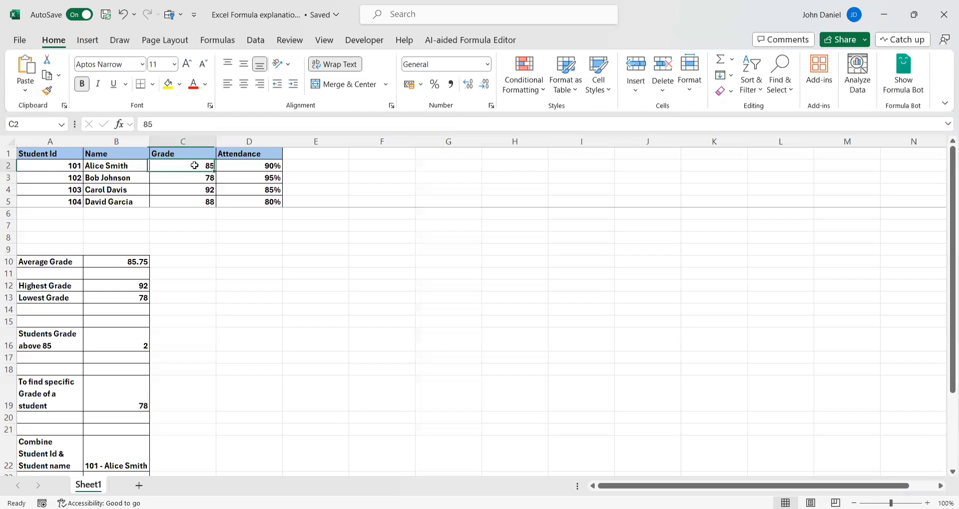
{"action": "left_click", "coordinate": [242, 167]}
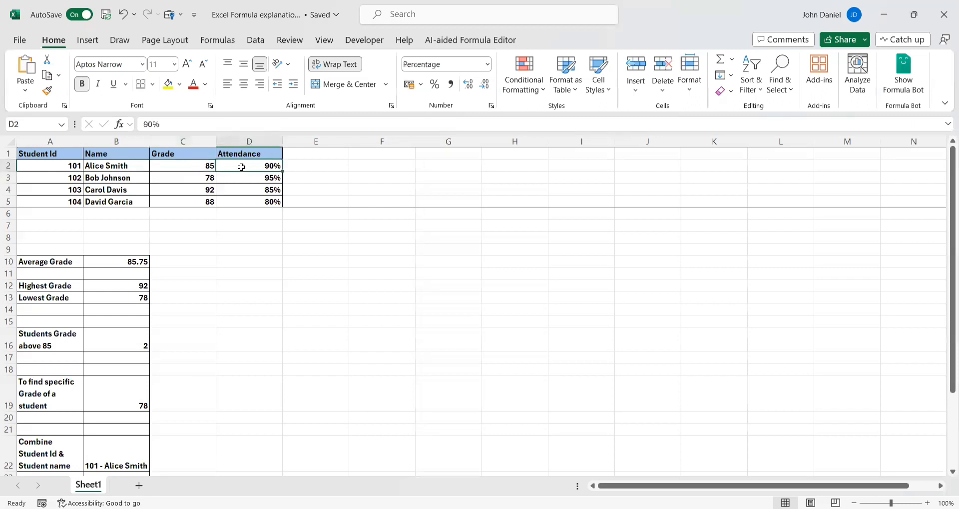
Inspect the formulas behind the average, highest and lowest grades in B10, B12 and B13.
{"action": "left_click", "coordinate": [39, 263]}
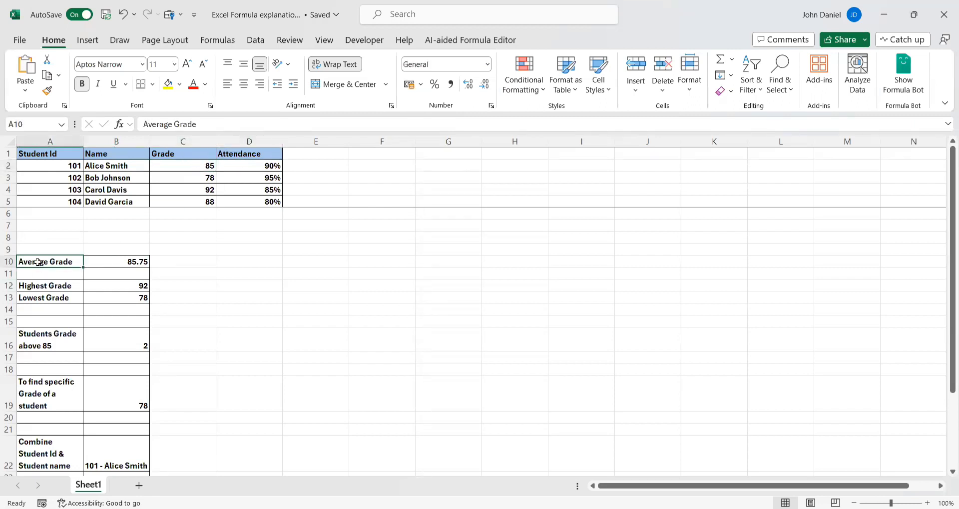
{"action": "left_click", "coordinate": [100, 262]}
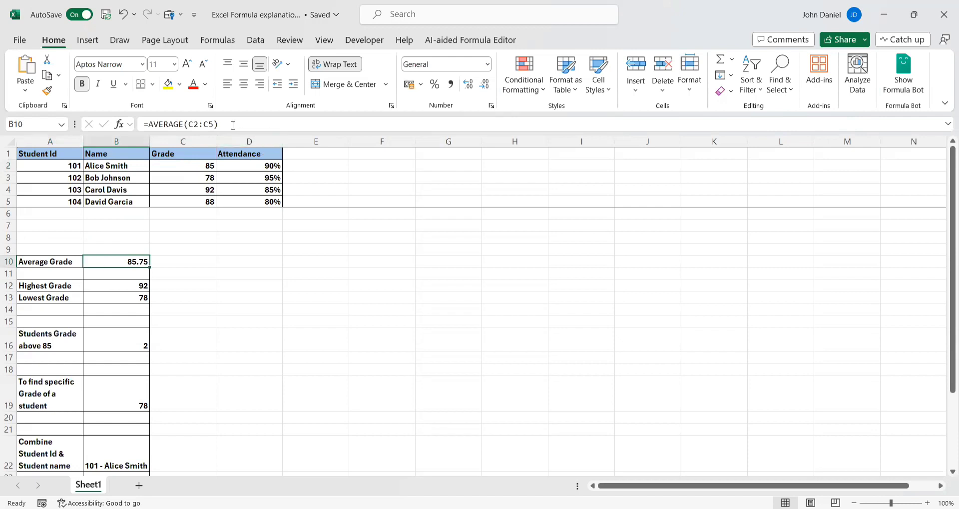
{"action": "left_click", "coordinate": [118, 283]}
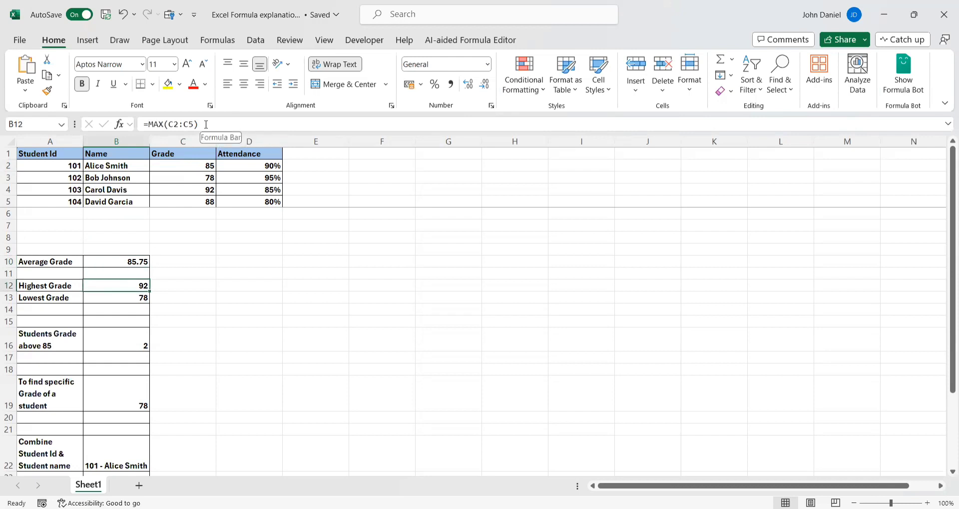
{"action": "left_click_drag", "start_coordinate": [206, 124], "coordinate": [149, 125]}
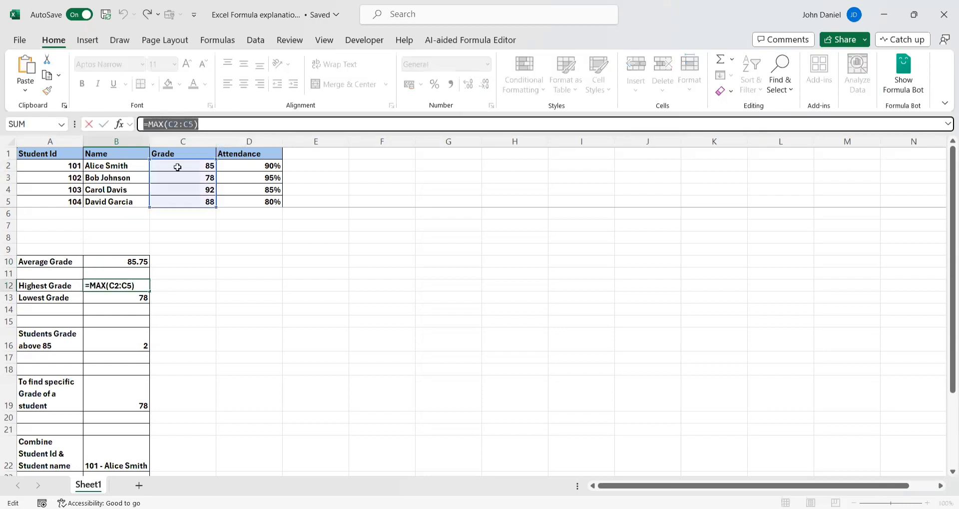
{"action": "left_click", "coordinate": [252, 273]}
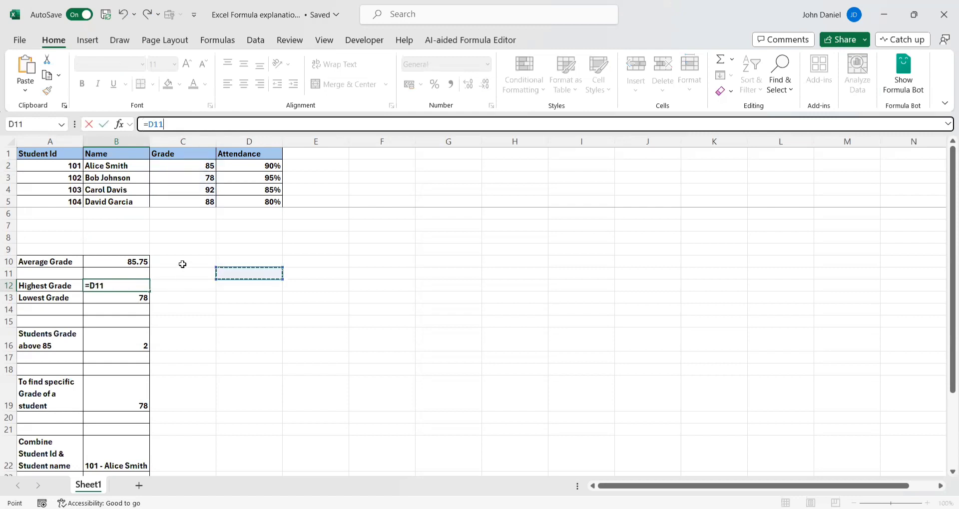
{"action": "key", "text": "Escape"}
{"action": "left_click", "coordinate": [145, 298]}
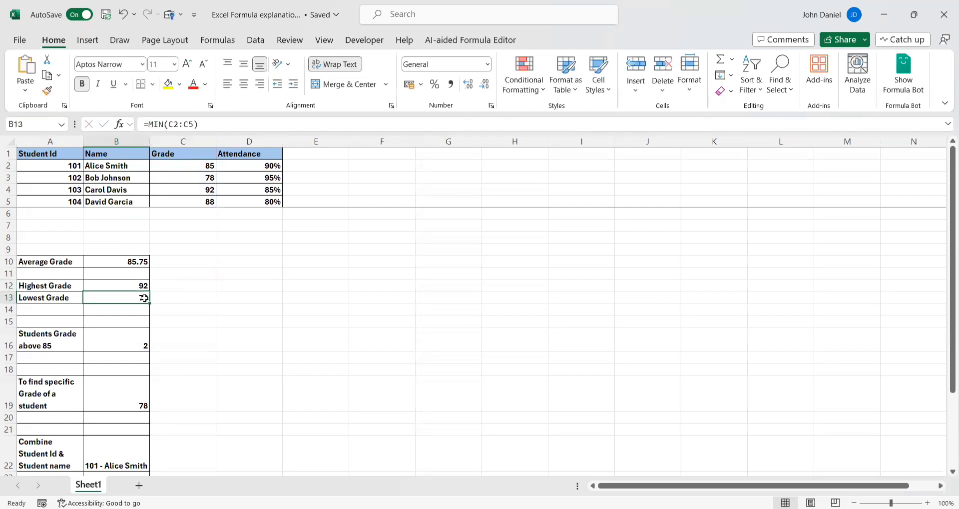
Review the remaining summary rows, from students graded above 85 to combining student ID and name and categorizing grades.
{"action": "left_click", "coordinate": [62, 339]}
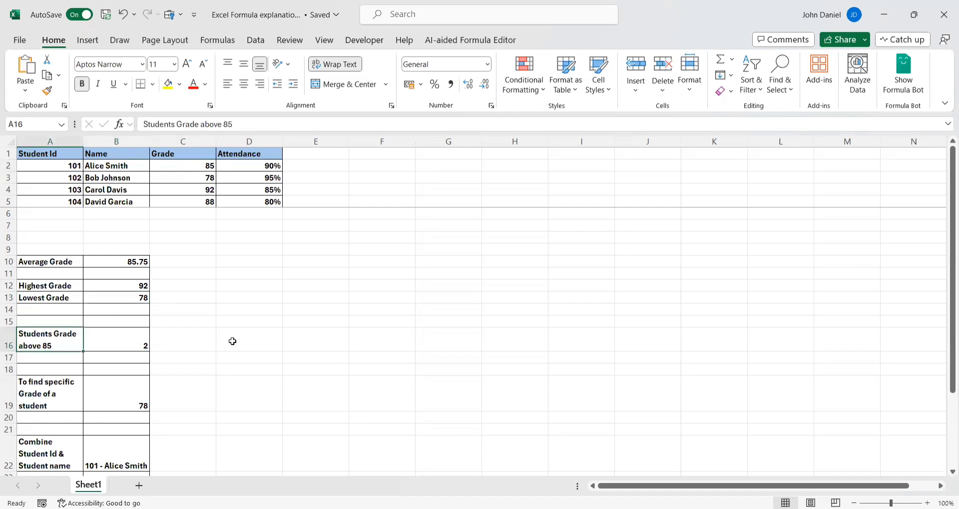
{"action": "scroll", "coordinate": [232, 341], "scroll_direction": "down", "scroll_amount": 1}
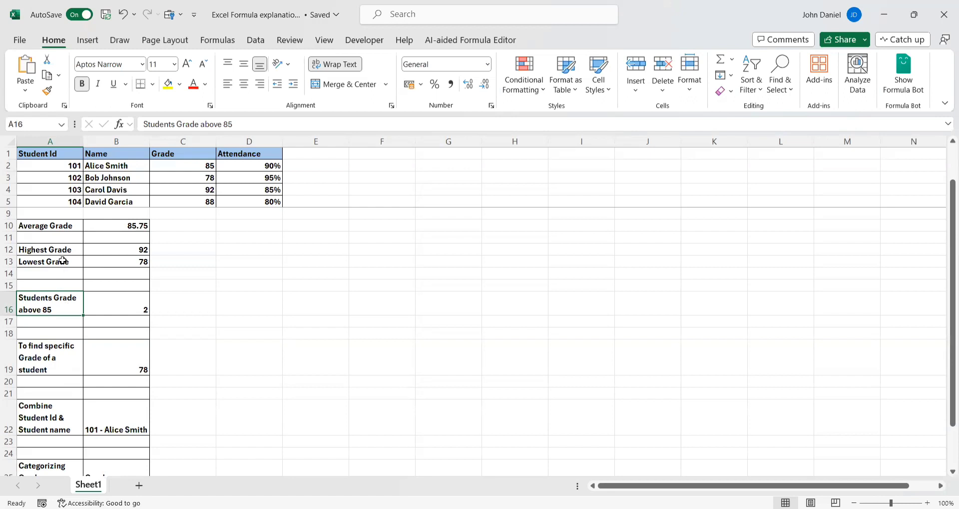
{"action": "scroll", "coordinate": [63, 260], "scroll_direction": "down", "scroll_amount": 2}
{"action": "left_click", "coordinate": [53, 339]}
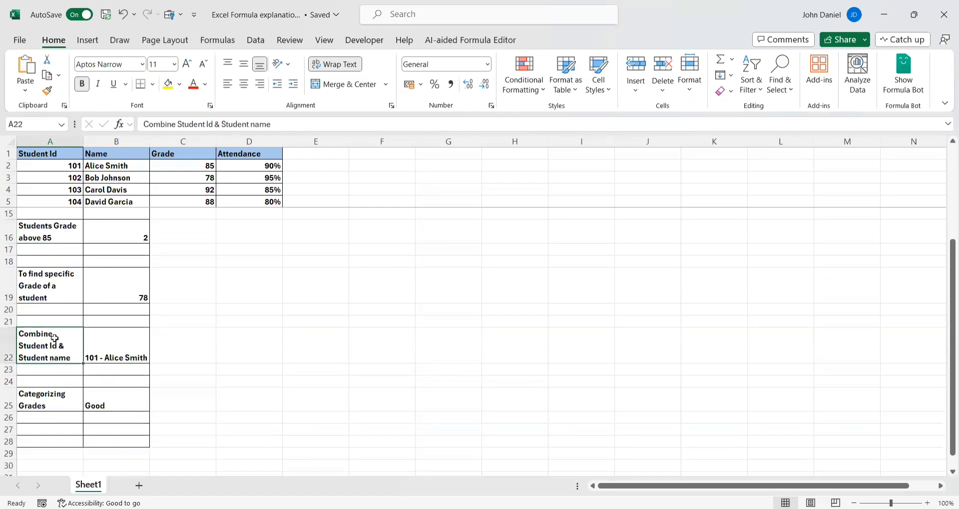
{"action": "scroll", "coordinate": [253, 350], "scroll_direction": "up", "scroll_amount": 3}
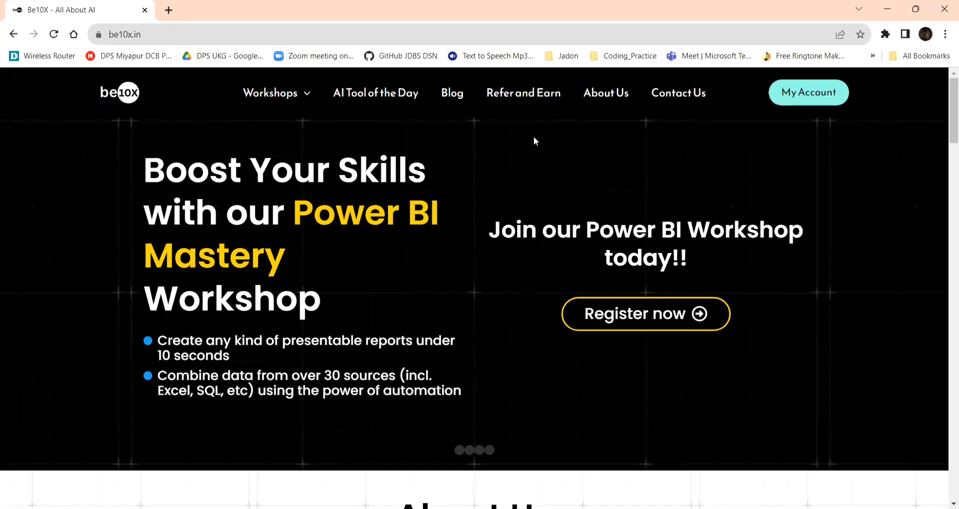
Switch to the Be10X website in the browser and open the details page of the Microsoft Office workshop.
{"action": "left_click", "coordinate": [230, 39]}
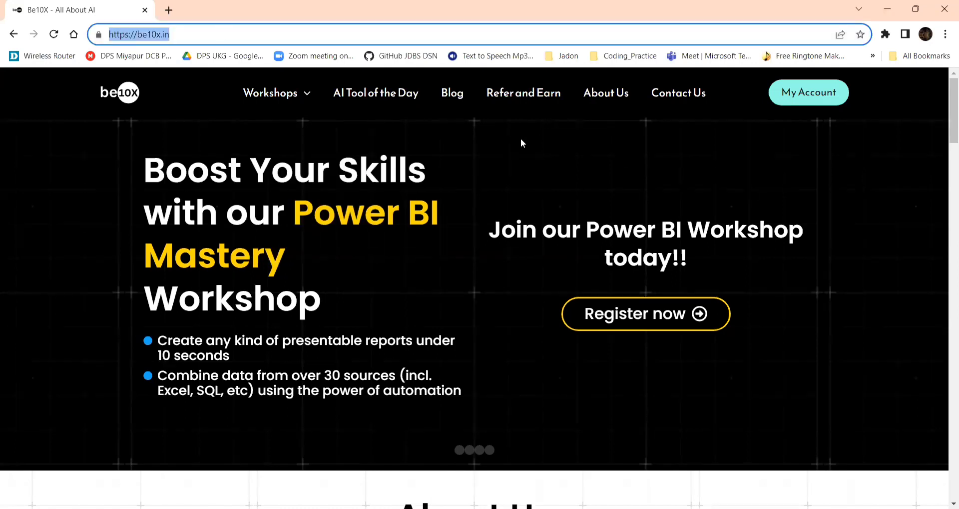
{"action": "scroll", "coordinate": [441, 283], "scroll_direction": "down", "scroll_amount": 20}
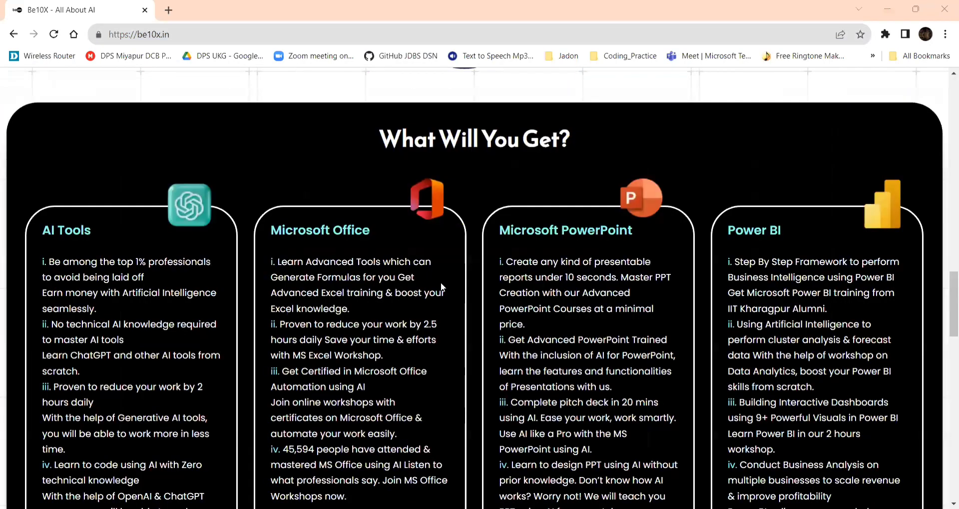
{"action": "scroll", "coordinate": [625, 277], "scroll_direction": "down", "scroll_amount": 3}
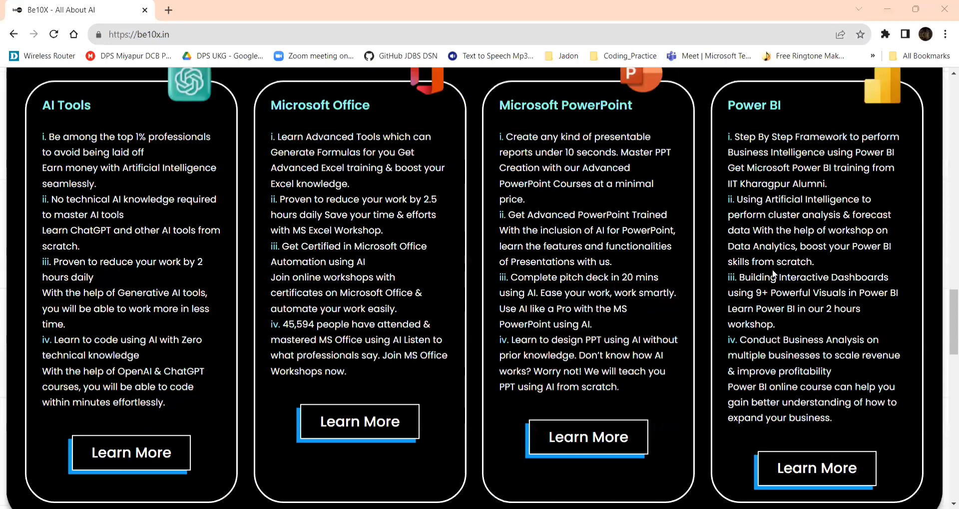
{"action": "left_click", "coordinate": [363, 432]}
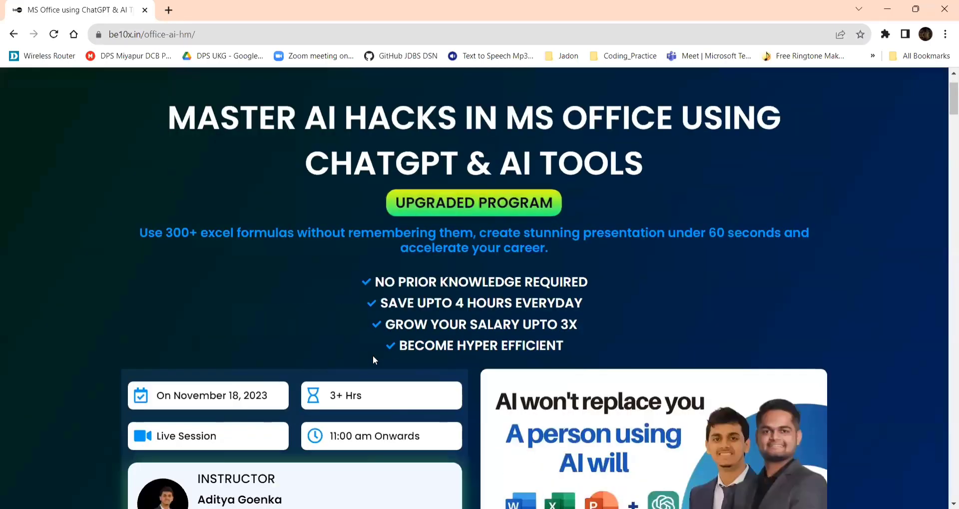
Read through the Microsoft Office workshop page, covering its schedule, instructors, reasons to join and registration offer.
{"action": "scroll", "coordinate": [373, 356], "scroll_direction": "up", "scroll_amount": 1}
{"action": "scroll", "coordinate": [373, 355], "scroll_direction": "down", "scroll_amount": 1}
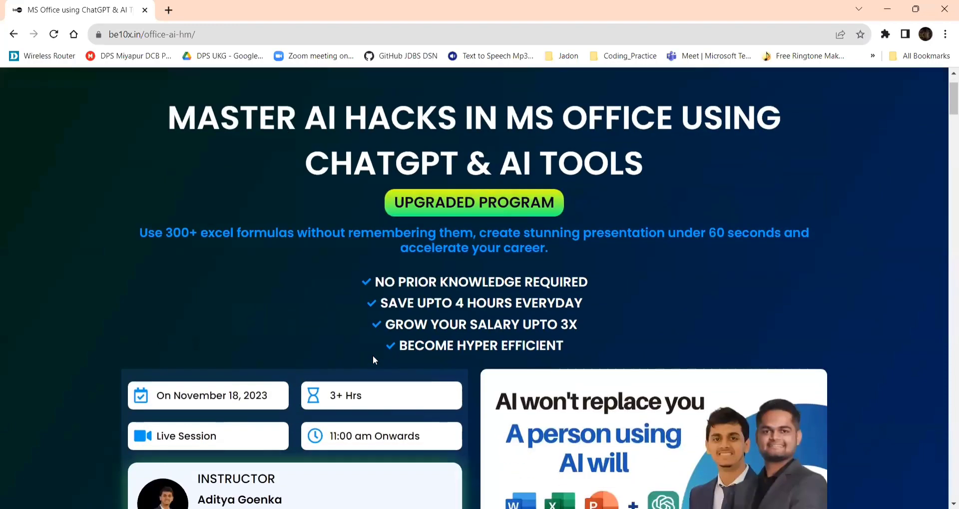
{"action": "scroll", "coordinate": [373, 355], "scroll_direction": "up", "scroll_amount": 2}
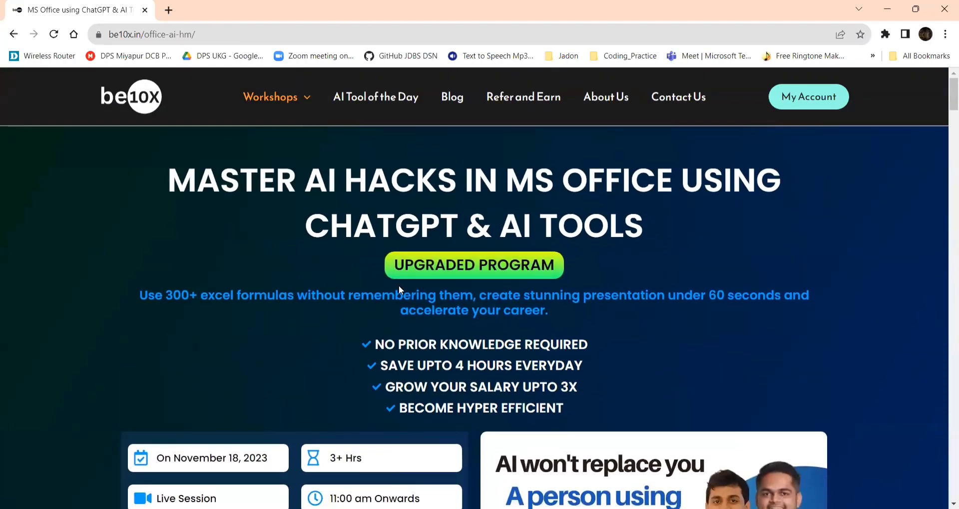
{"action": "scroll", "coordinate": [363, 306], "scroll_direction": "down", "scroll_amount": 6}
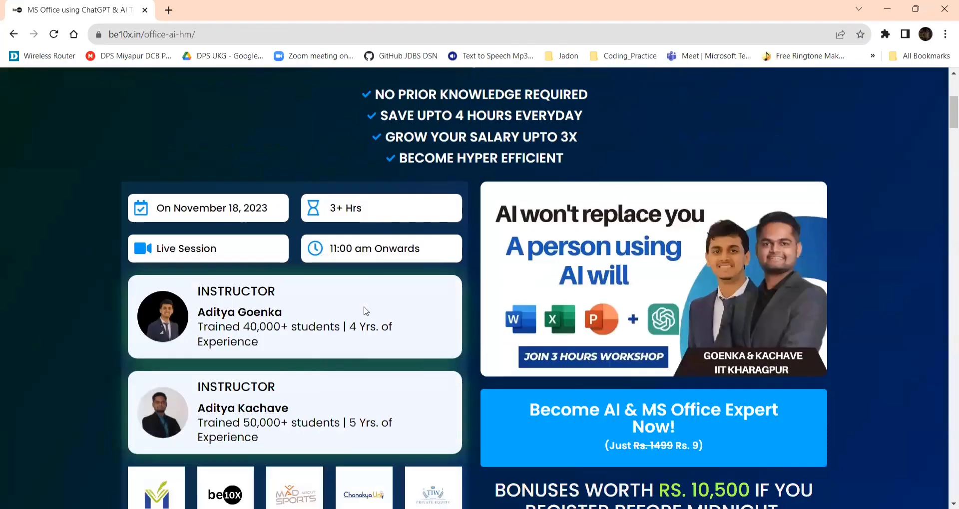
{"action": "scroll", "coordinate": [299, 290], "scroll_direction": "down", "scroll_amount": 3}
{"action": "scroll", "coordinate": [289, 284], "scroll_direction": "down", "scroll_amount": 6}
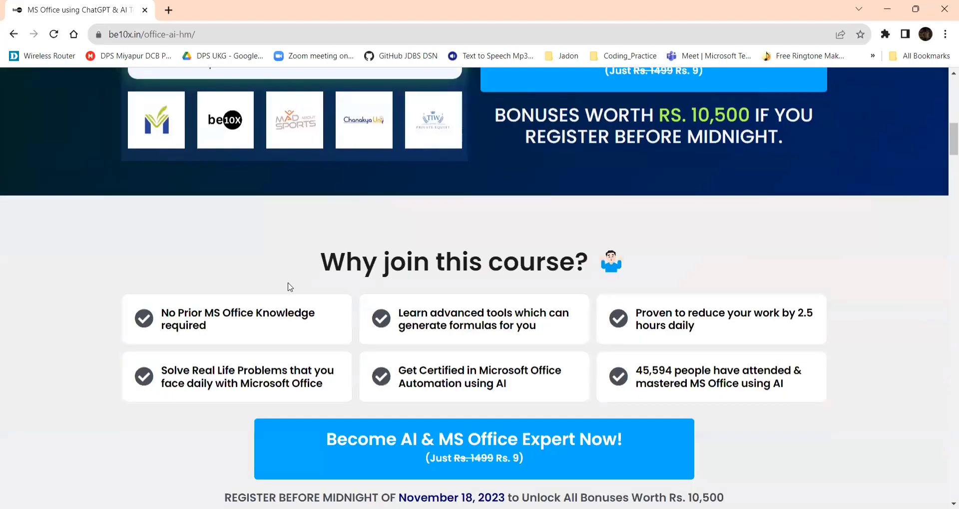
{"action": "scroll", "coordinate": [476, 264], "scroll_direction": "up", "scroll_amount": 3}
{"action": "scroll", "coordinate": [476, 264], "scroll_direction": "down", "scroll_amount": 5}
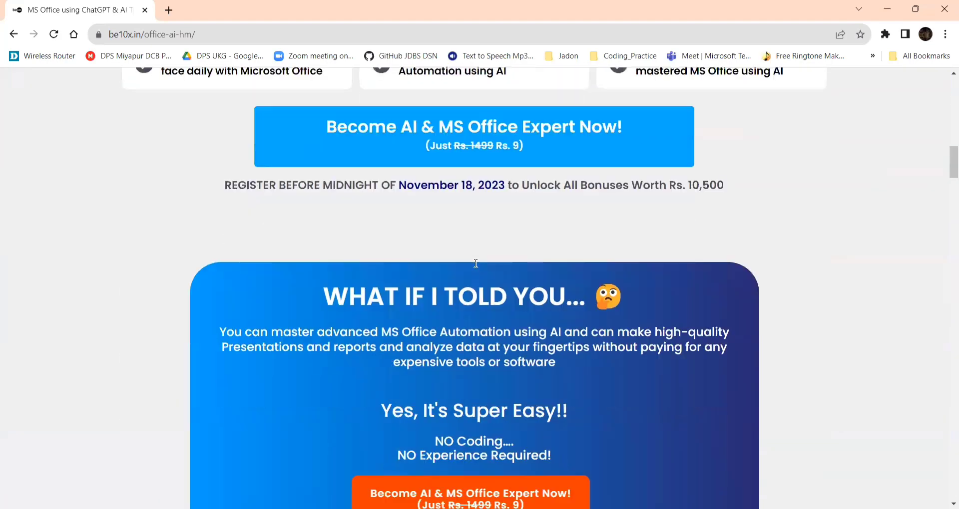
{"action": "scroll", "coordinate": [475, 262], "scroll_direction": "down", "scroll_amount": 7}
{"action": "scroll", "coordinate": [475, 268], "scroll_direction": "down", "scroll_amount": 1}
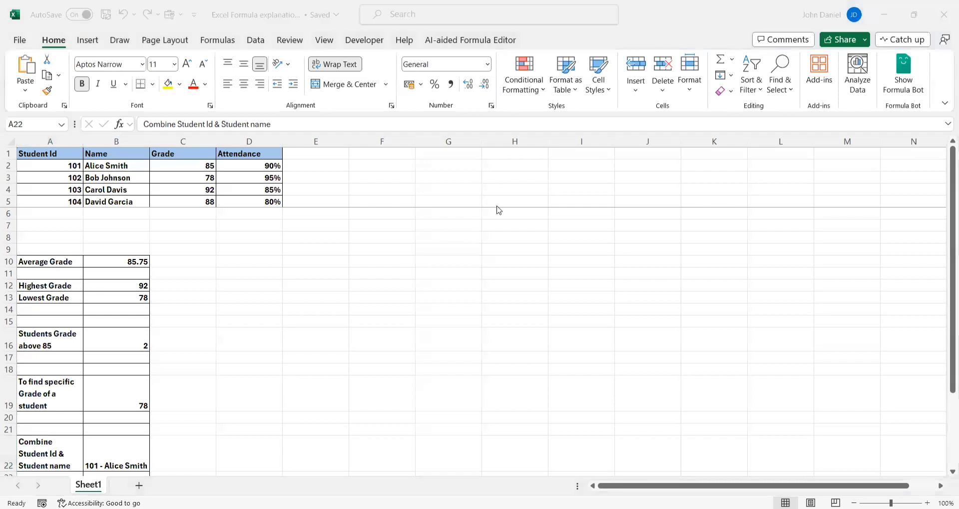
Switch back to the Excel workbook and open the average grade formula in B10 in the AI-aided Formula Editor.
{"action": "left_click", "coordinate": [102, 261]}
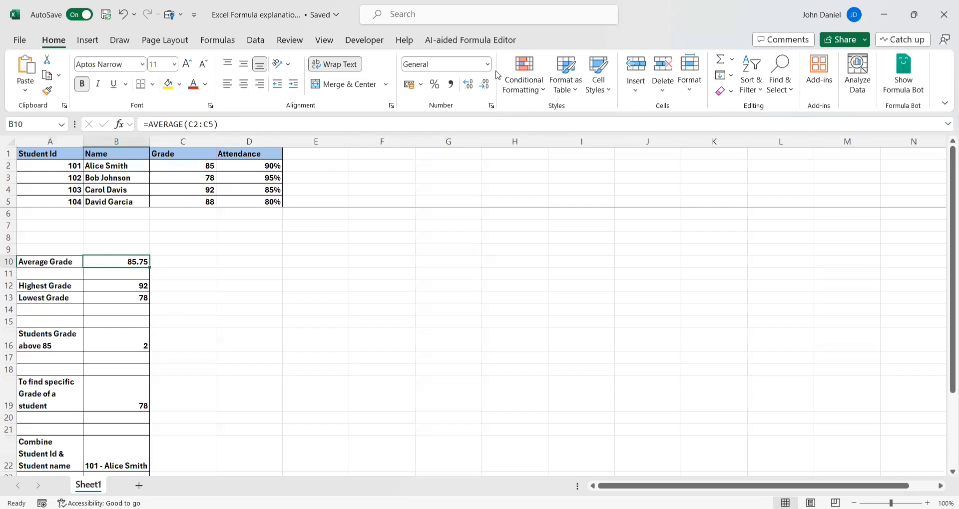
{"action": "left_click", "coordinate": [462, 41]}
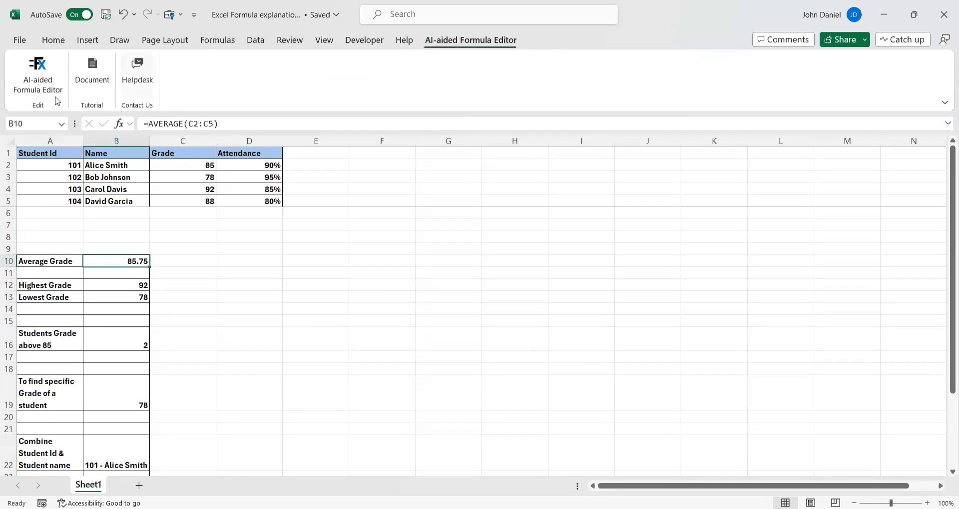
{"action": "left_click", "coordinate": [44, 88]}
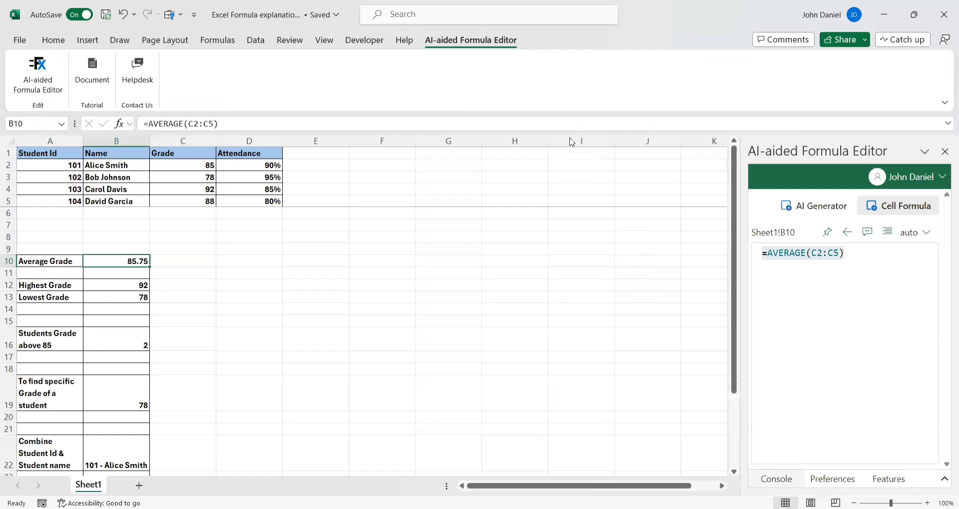
Format the AVERAGE formula in the formula editor and generate an AI explanation of it.
{"action": "left_click", "coordinate": [887, 232]}
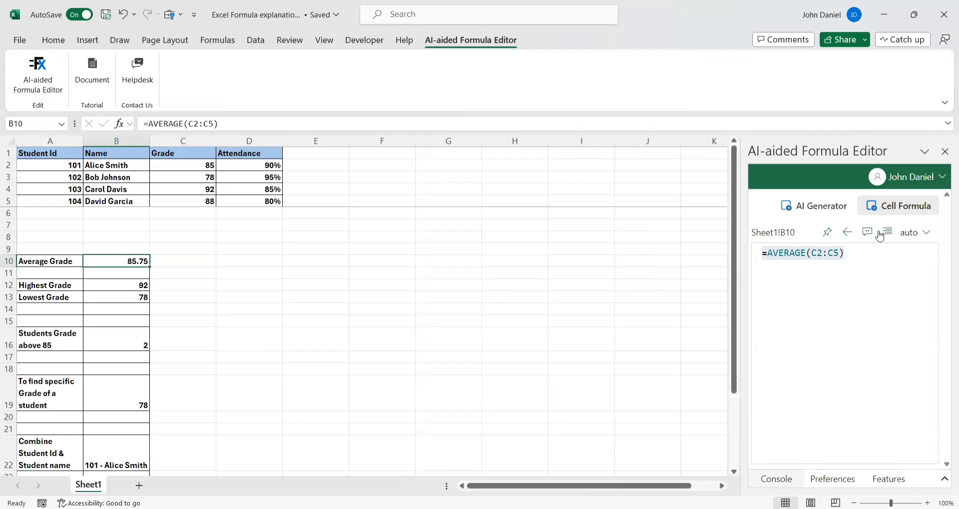
{"action": "left_click", "coordinate": [899, 216]}
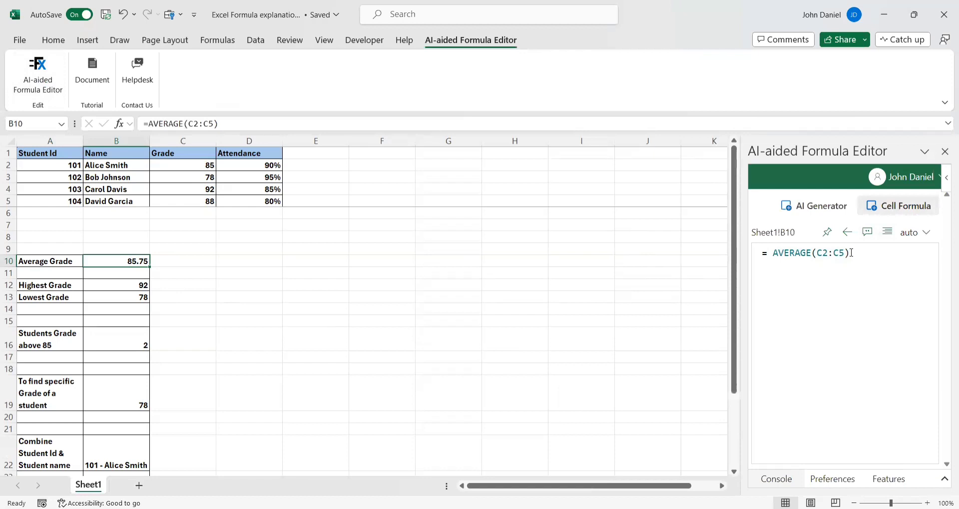
{"action": "left_click", "coordinate": [867, 231]}
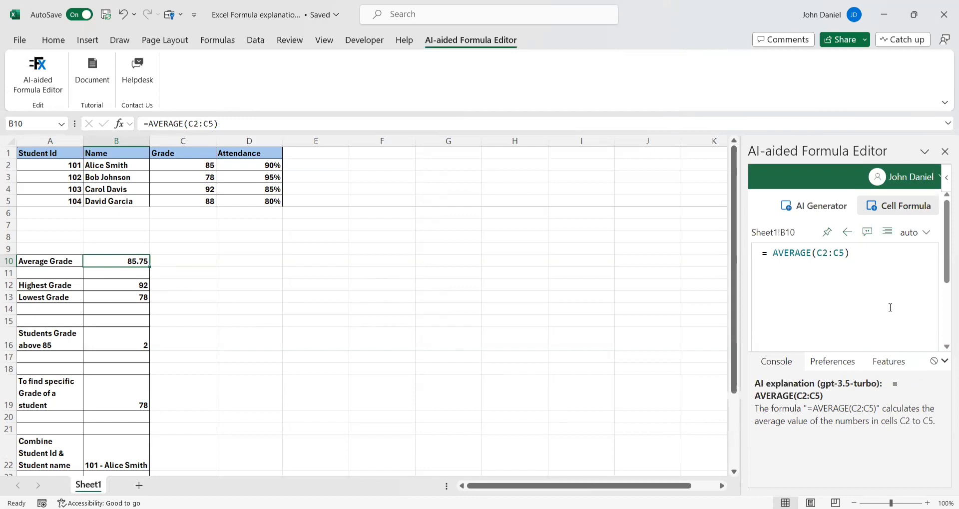
Open the highest grade formula in B12 in the formula editor and generate an AI explanation of it.
{"action": "left_click", "coordinate": [138, 285]}
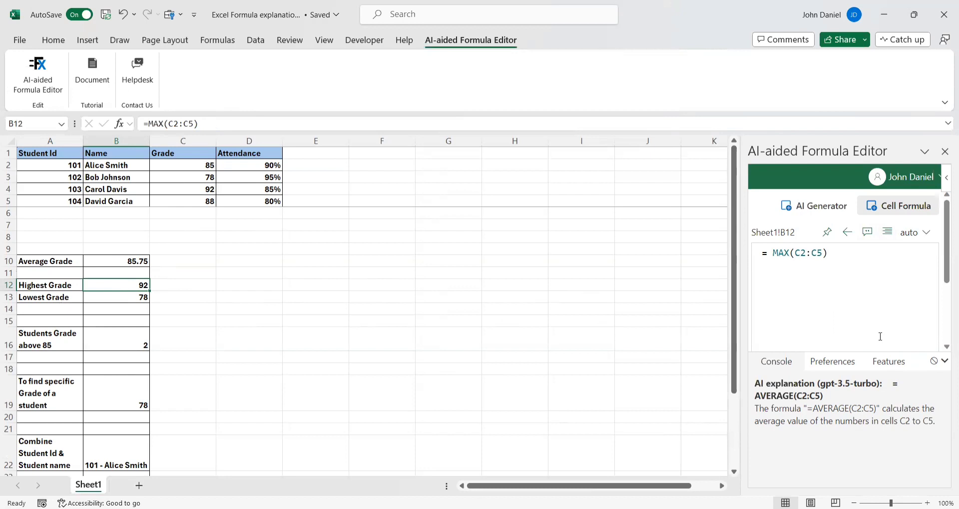
{"action": "left_click", "coordinate": [840, 363]}
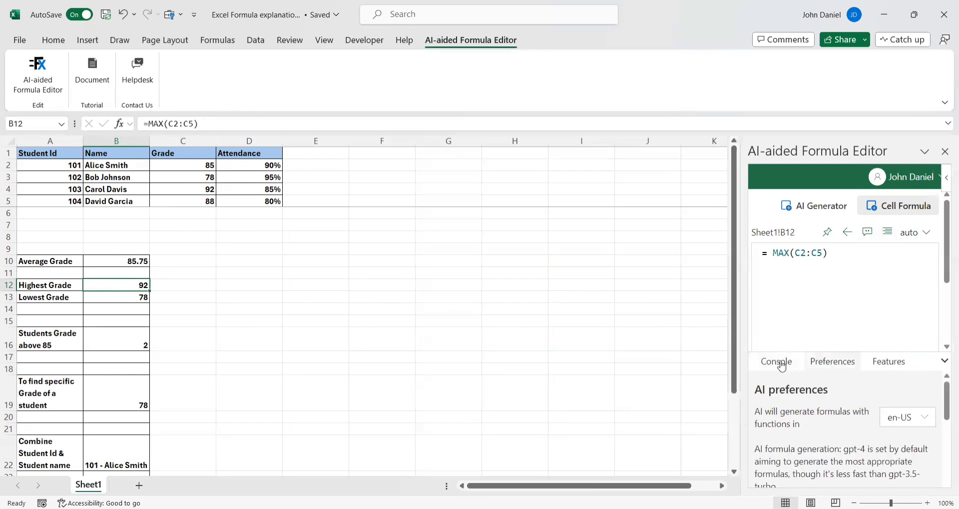
{"action": "left_click", "coordinate": [782, 367]}
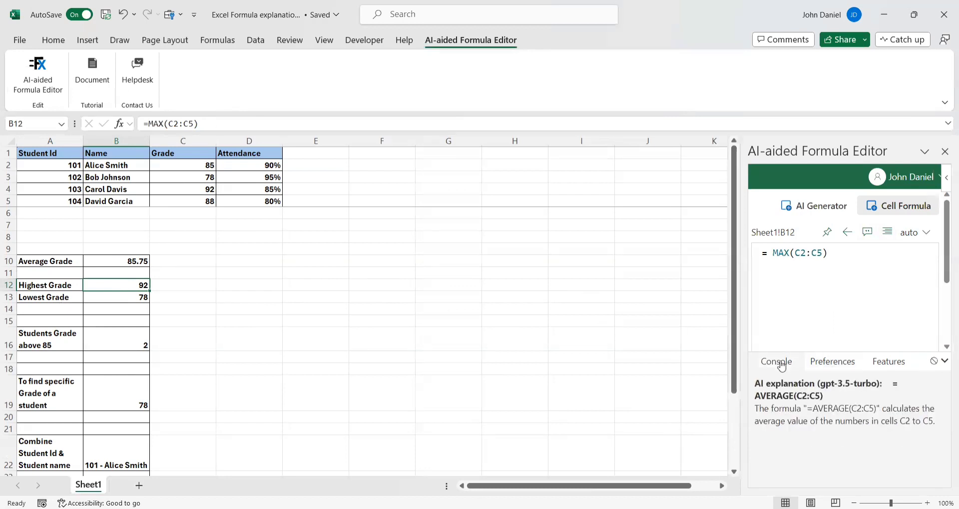
{"action": "left_click", "coordinate": [868, 232]}
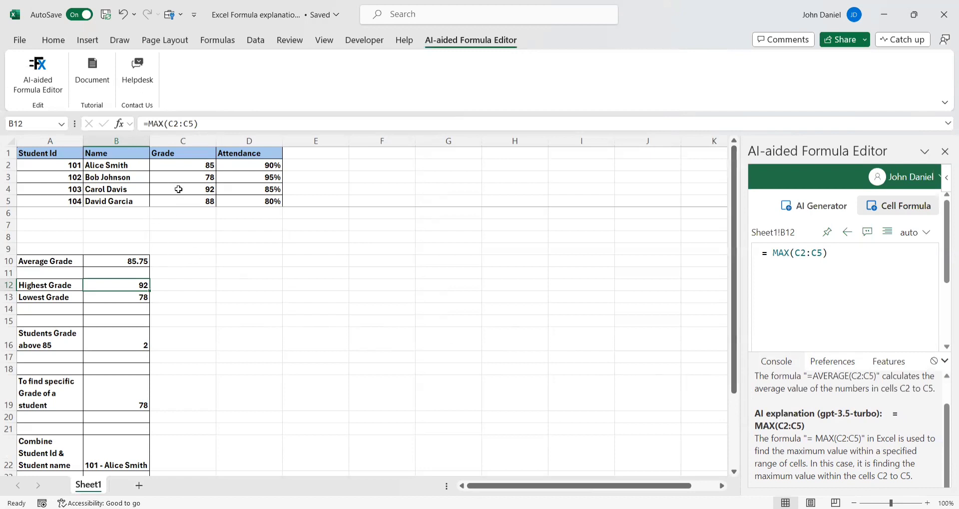
Check the first and last grades of the range C2:C5 that the MAX formula evaluates.
{"action": "left_click", "coordinate": [188, 166]}
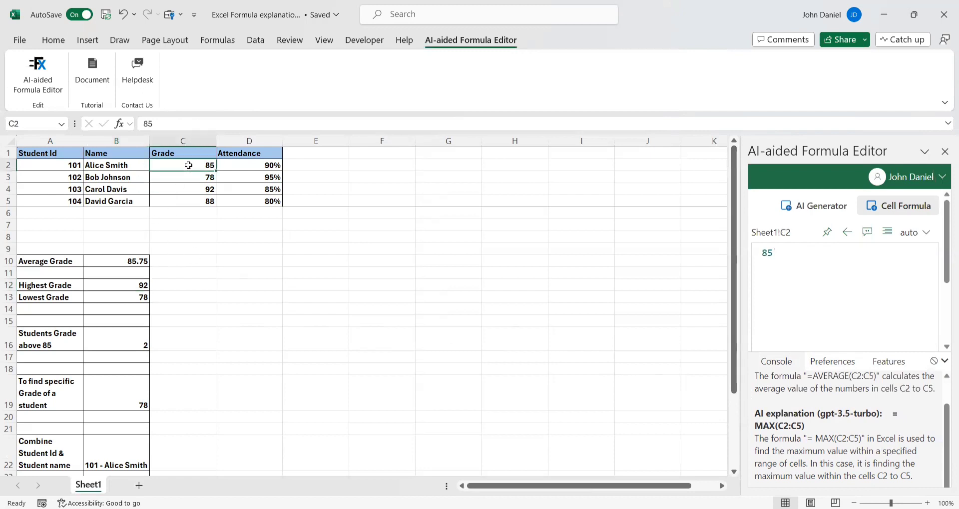
{"action": "left_click", "coordinate": [190, 204]}
{"action": "left_click", "coordinate": [197, 166]}
{"action": "left_click", "coordinate": [192, 201]}
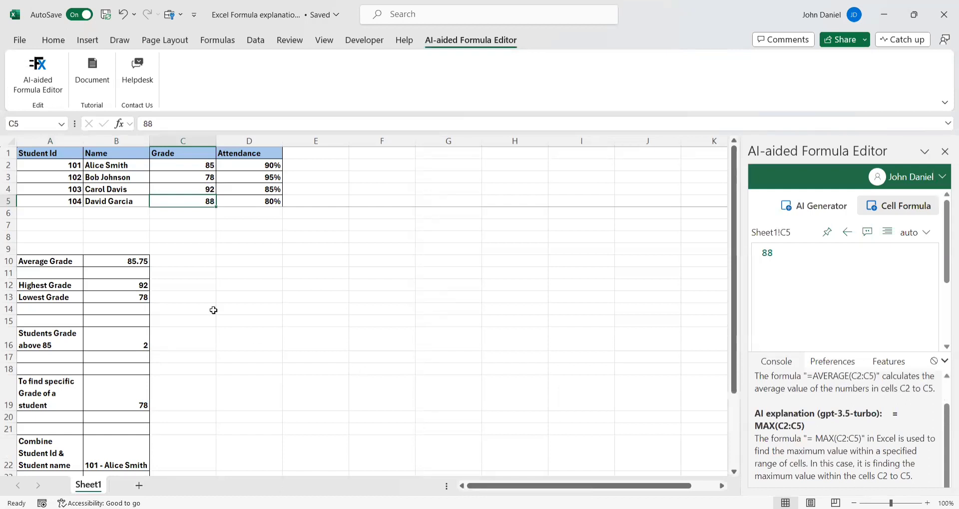
Open the lowest grade formula in B13 in the formula editor and review the earlier AI explanations in its console.
{"action": "left_click", "coordinate": [134, 299]}
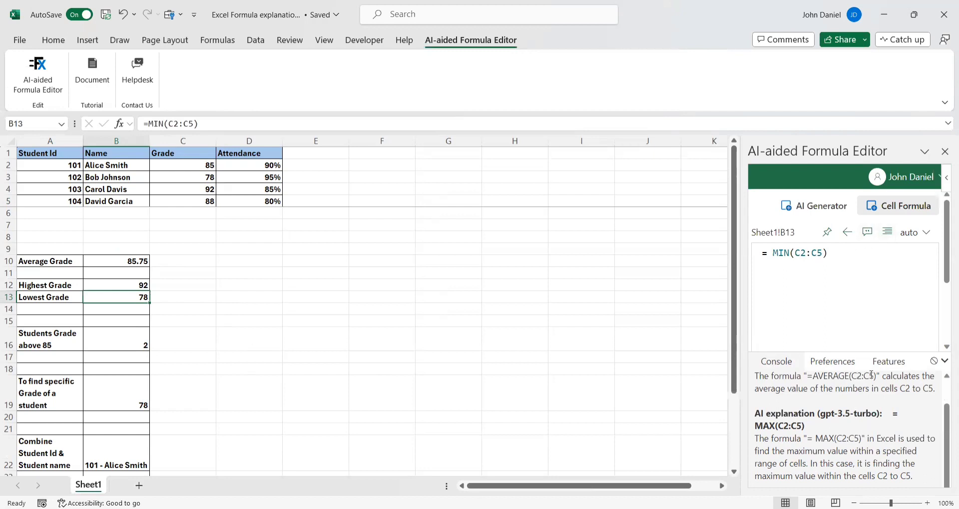
{"action": "scroll", "coordinate": [860, 438], "scroll_direction": "up", "scroll_amount": 1}
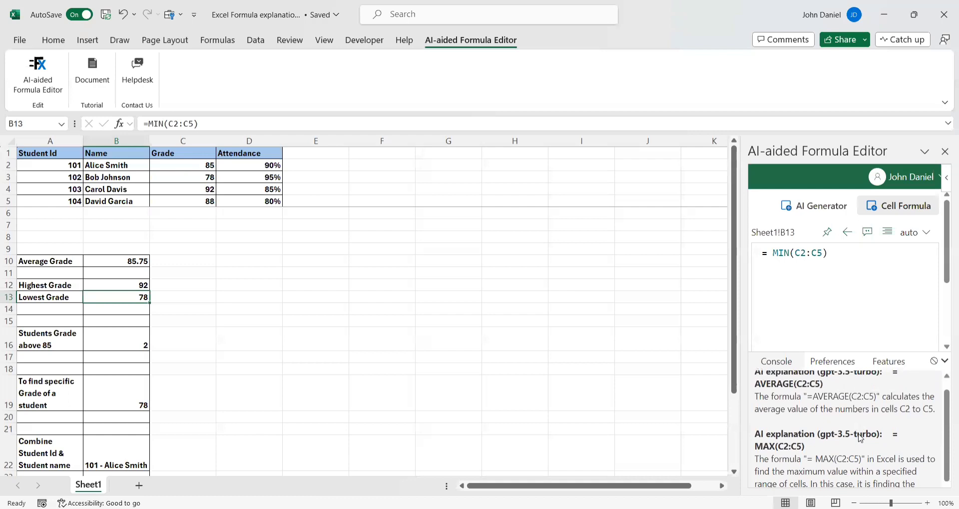
{"action": "scroll", "coordinate": [860, 439], "scroll_direction": "down", "scroll_amount": 1}
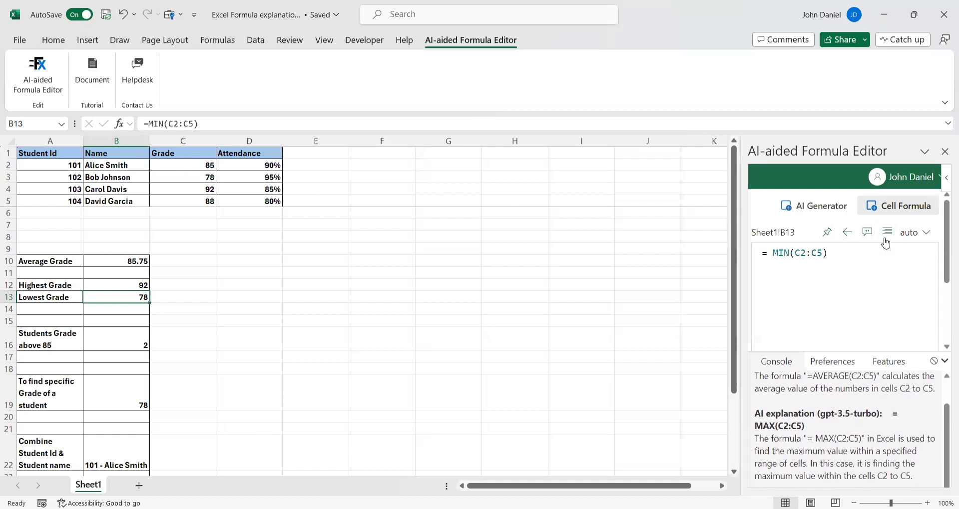
{"action": "scroll", "coordinate": [829, 432], "scroll_direction": "up", "scroll_amount": 1}
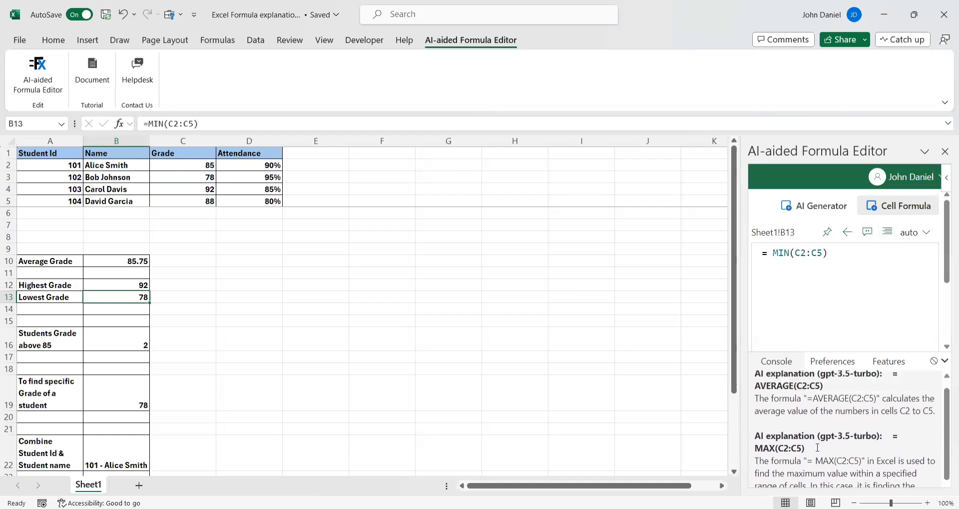
{"action": "scroll", "coordinate": [829, 432], "scroll_direction": "down", "scroll_amount": 1}
{"action": "left_click", "coordinate": [831, 367]}
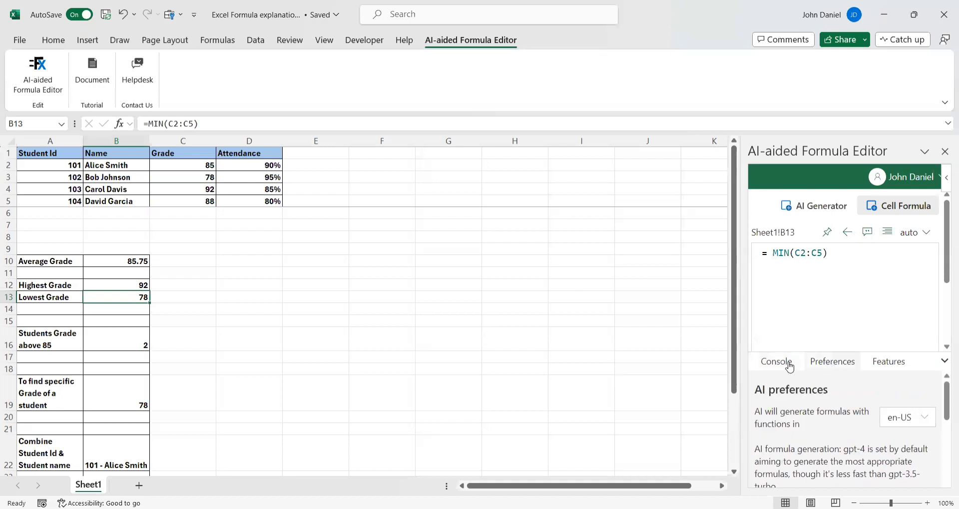
{"action": "left_click", "coordinate": [773, 363]}
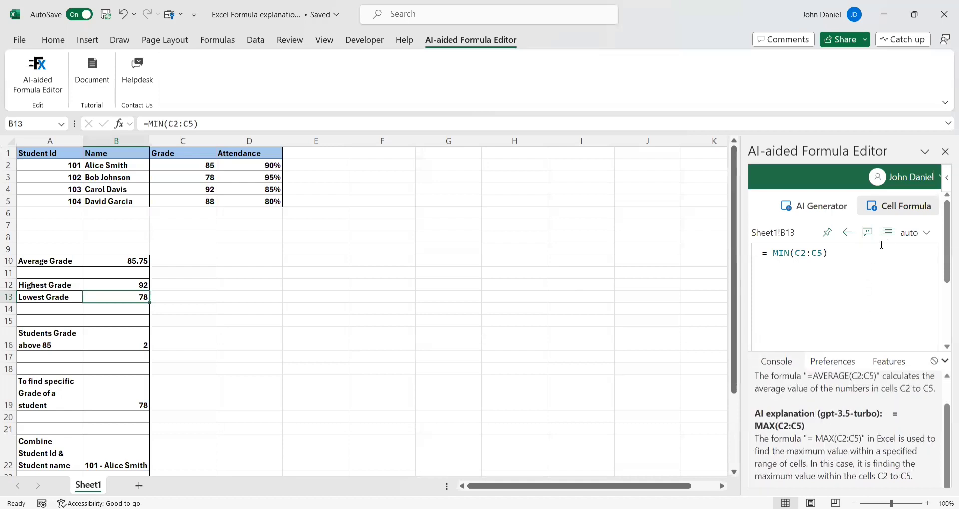
{"action": "scroll", "coordinate": [892, 435], "scroll_direction": "up", "scroll_amount": 1}
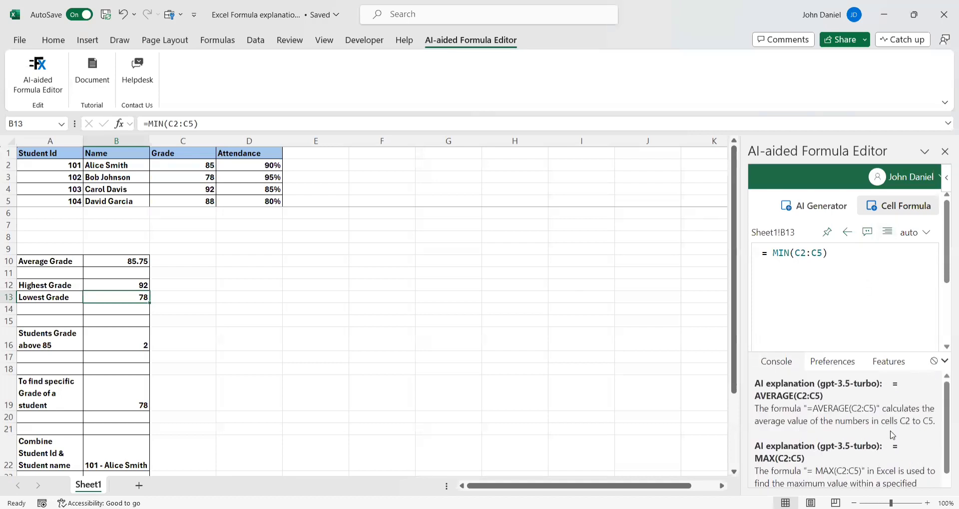
{"action": "left_click", "coordinate": [788, 367]}
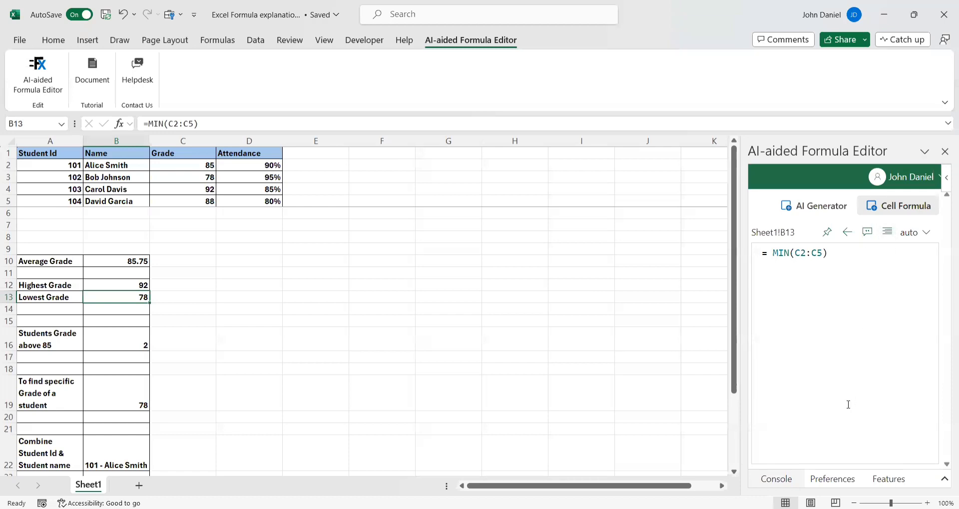
{"action": "left_click", "coordinate": [833, 480]}
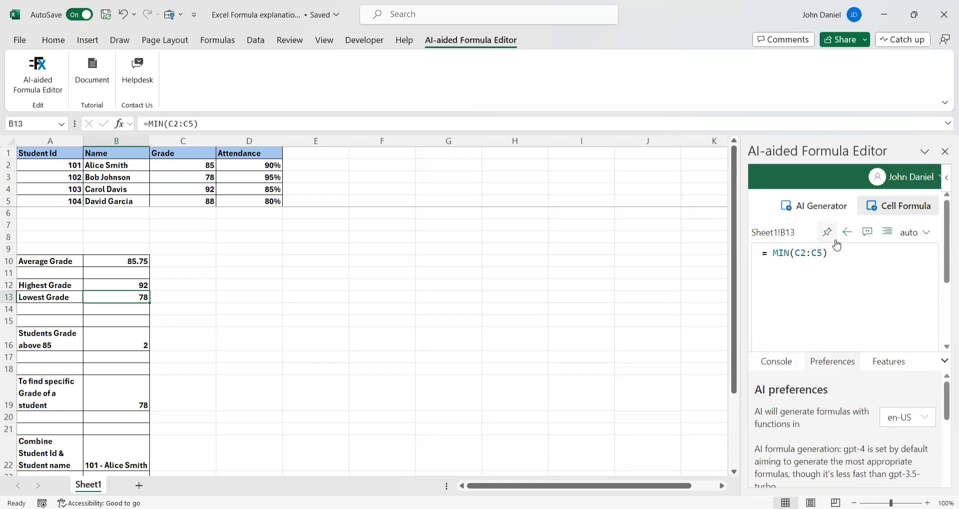
{"action": "left_click", "coordinate": [779, 365]}
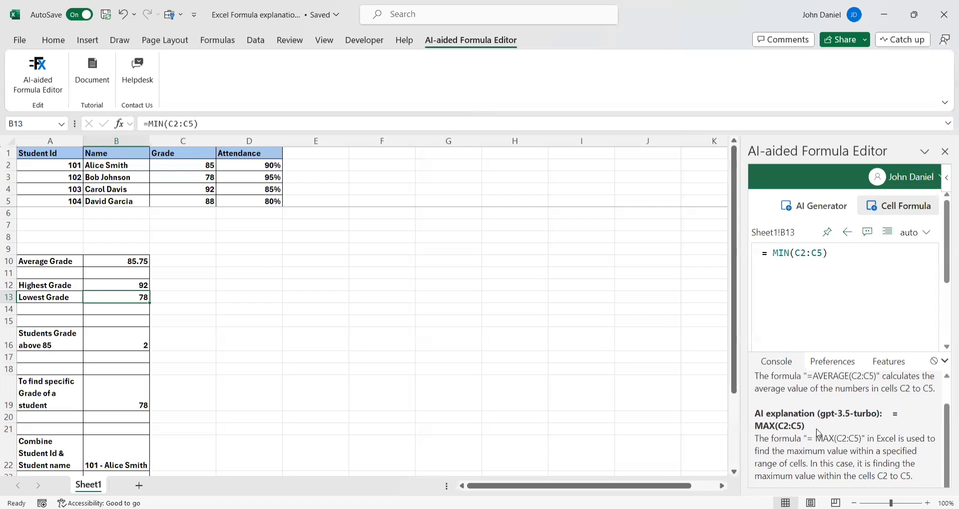
{"action": "scroll", "coordinate": [818, 434], "scroll_direction": "up", "scroll_amount": 1}
Select and format the whole MIN formula in the formula editor and generate an AI explanation of it.
{"action": "left_click", "coordinate": [826, 253]}
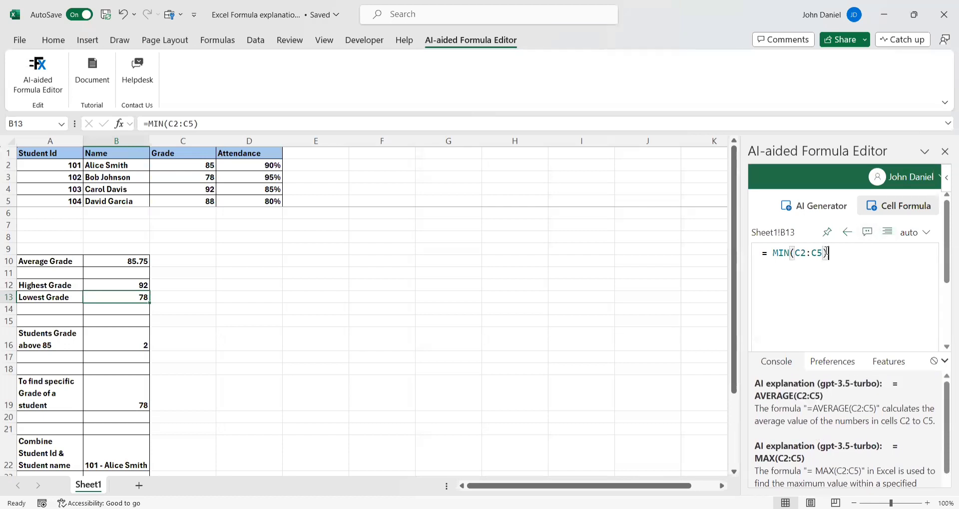
{"action": "key", "text": "ctrl+a"}
{"action": "left_click", "coordinate": [886, 234]}
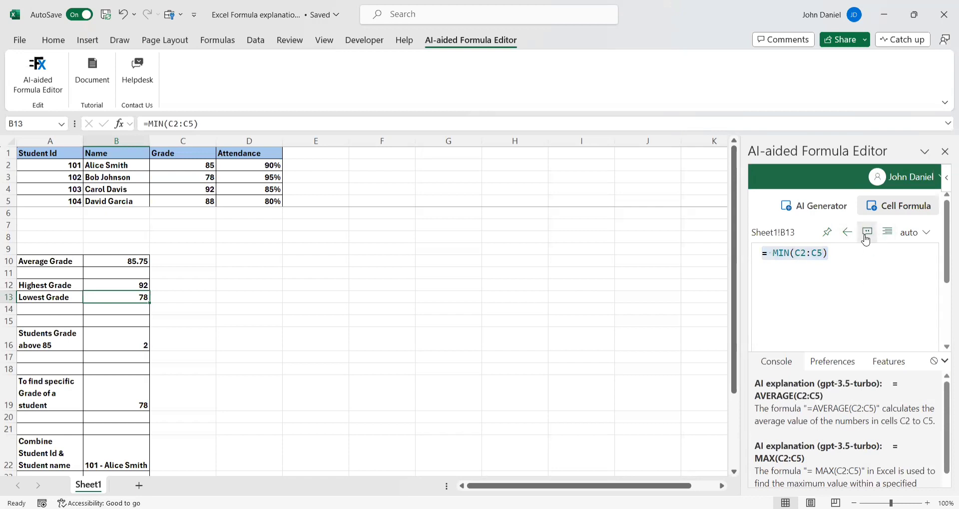
{"action": "left_click", "coordinate": [867, 236]}
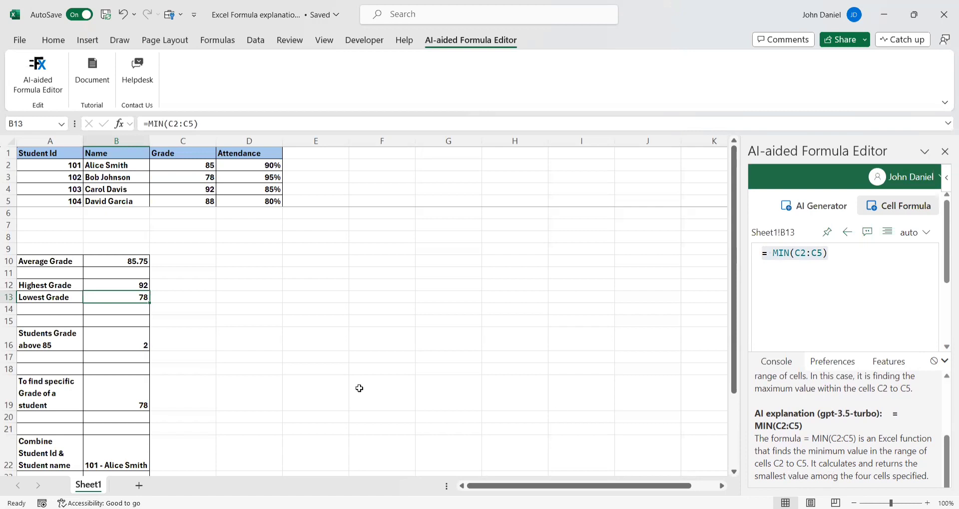
Clear the earlier explanations and generate an AI explanation of the COUNTIF formula in B16 for grades above 85.
{"action": "left_click", "coordinate": [133, 342]}
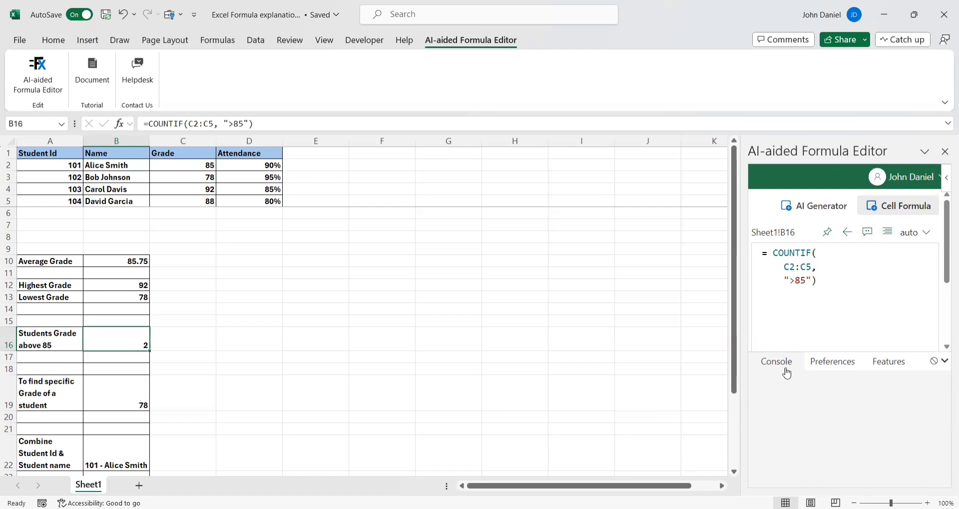
{"action": "left_click", "coordinate": [870, 237]}
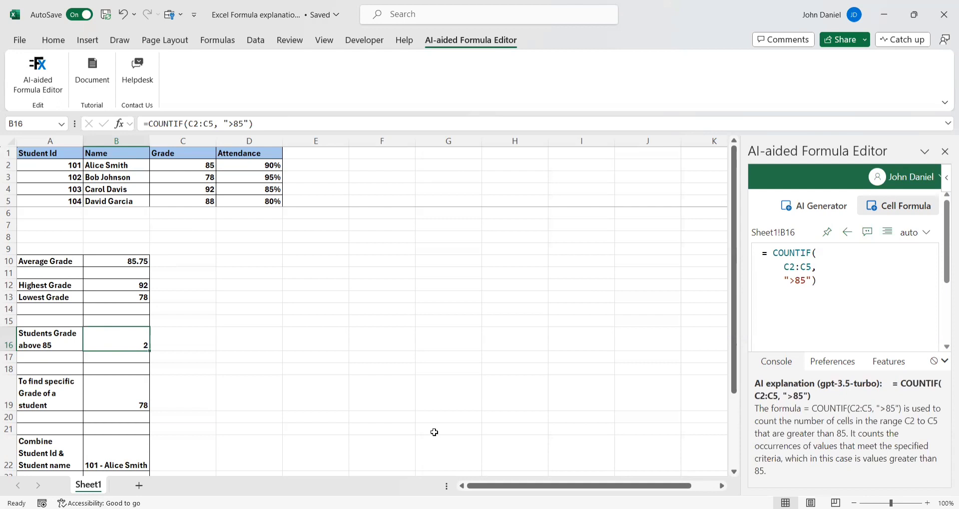
Open the VLOOKUP formula in B19, clear the earlier explanation and request an AI explanation of it.
{"action": "left_click", "coordinate": [123, 396]}
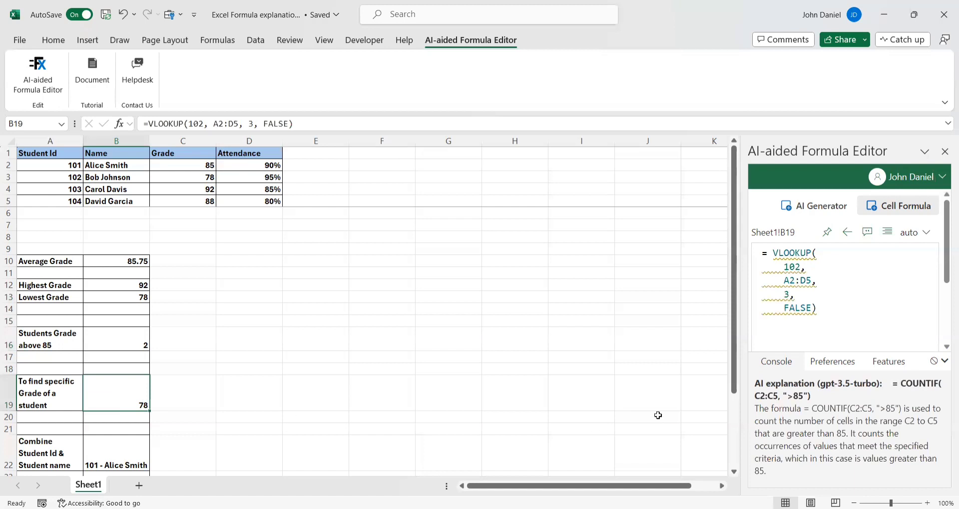
{"action": "left_click", "coordinate": [933, 361]}
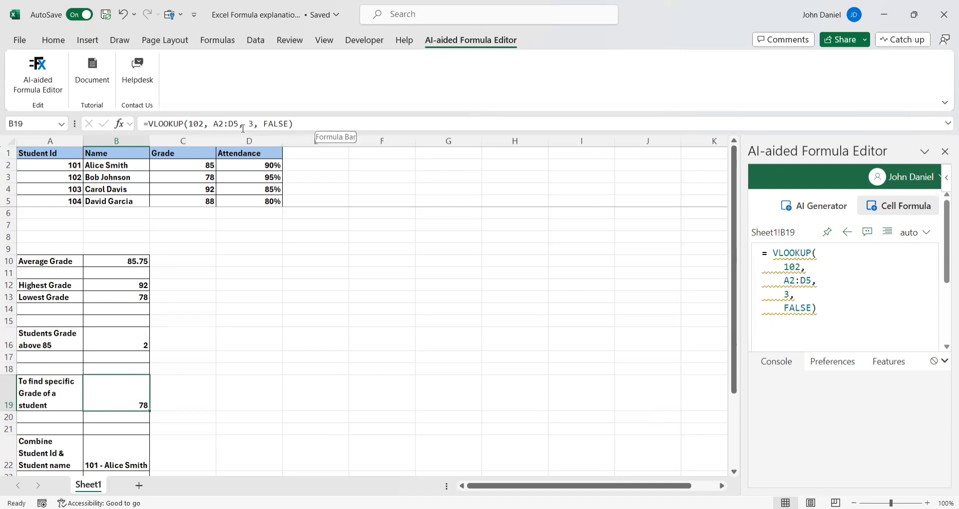
{"action": "left_click", "coordinate": [869, 240]}
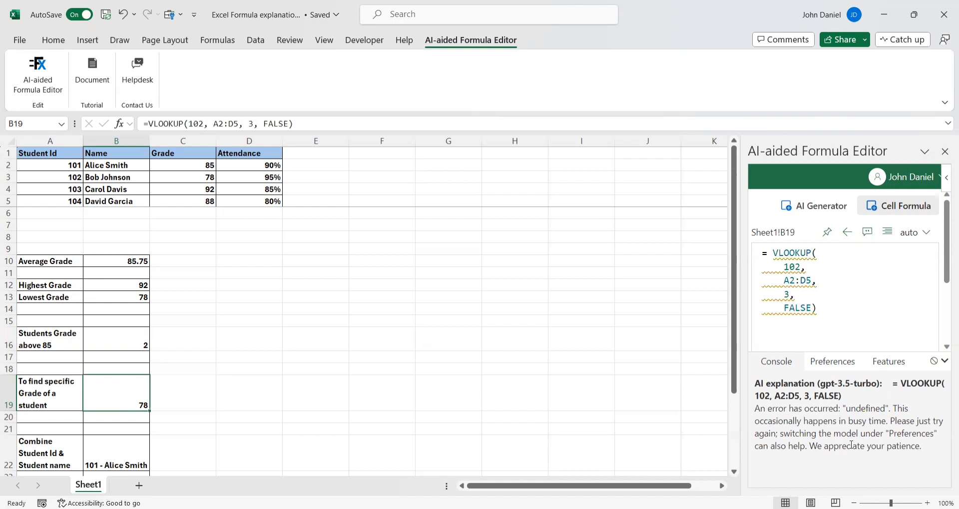
Try again to generate the AI explanation of the VLOOKUP formula, clearing the console output between attempts.
{"action": "left_click", "coordinate": [839, 364]}
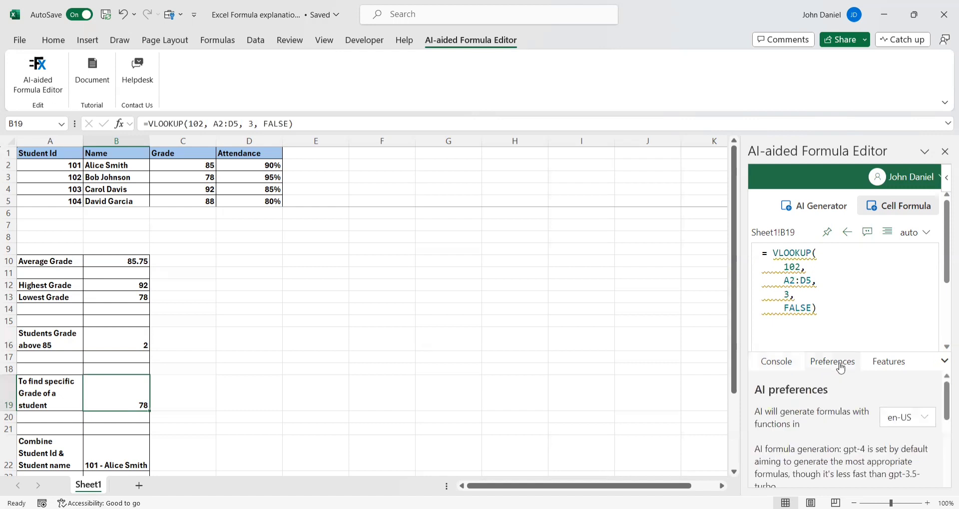
{"action": "left_click", "coordinate": [780, 365]}
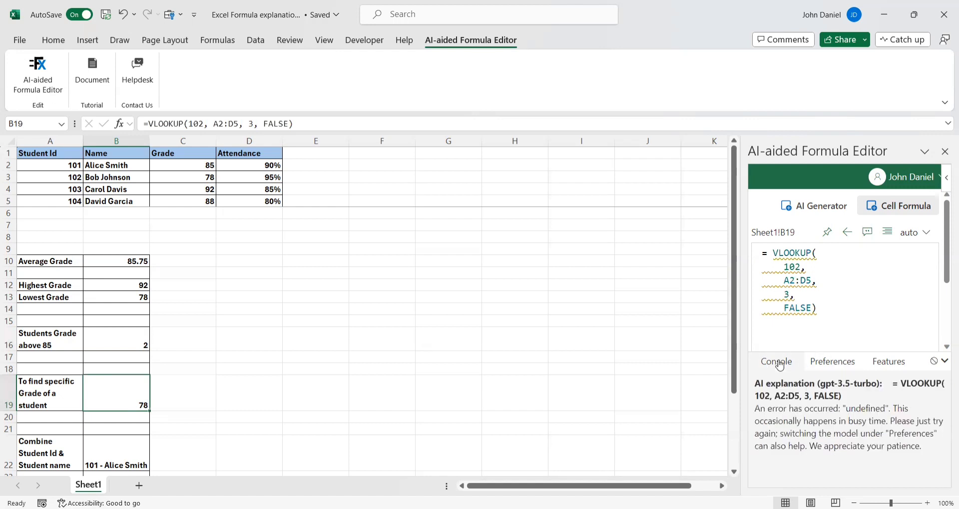
{"action": "left_click", "coordinate": [867, 231]}
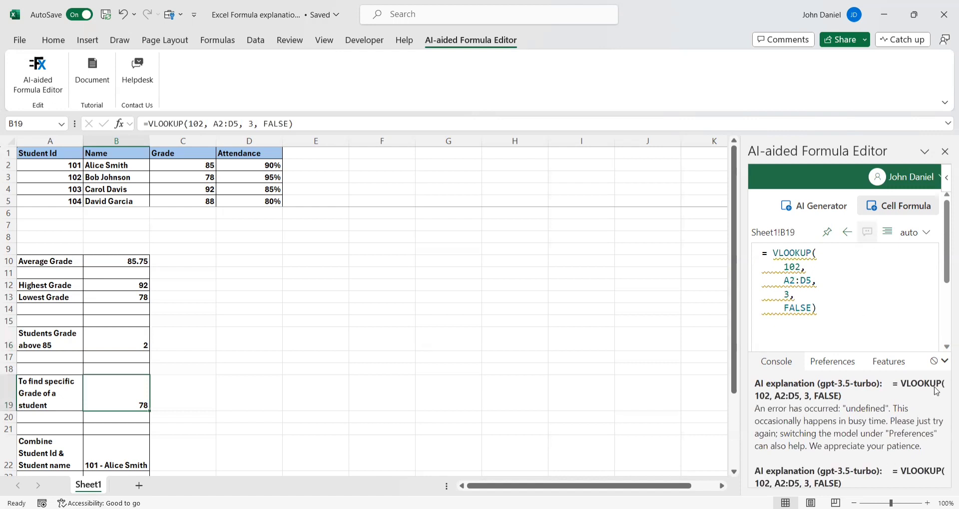
{"action": "left_click", "coordinate": [933, 361]}
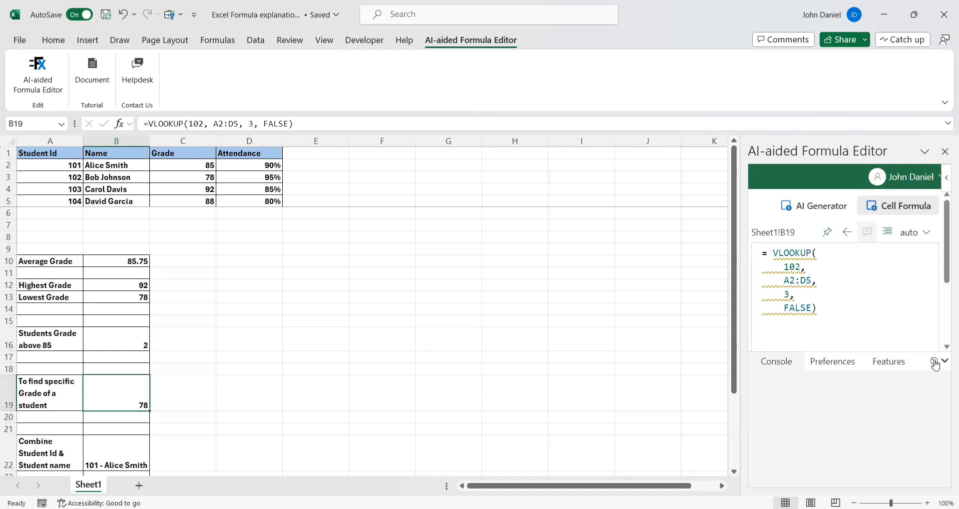
{"action": "left_click", "coordinate": [867, 235]}
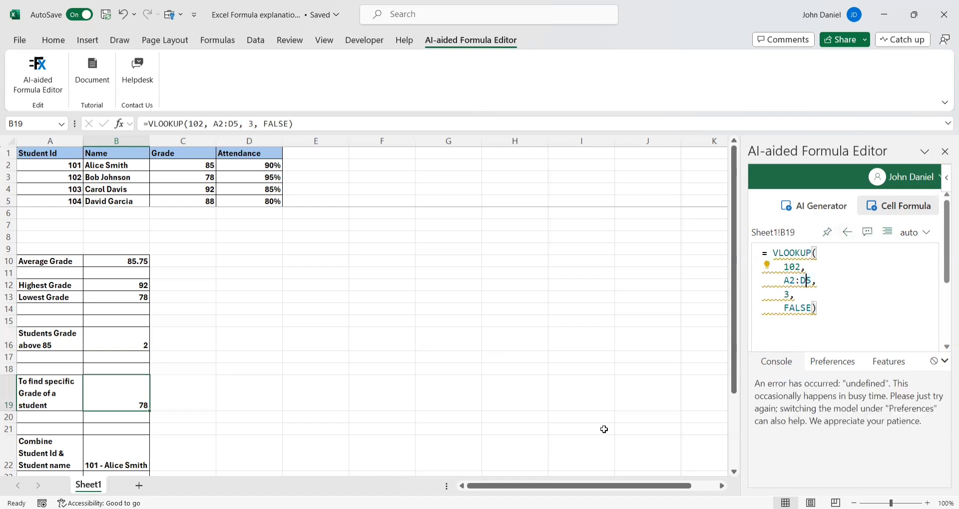
Review the AI preferences for the function language and the models used for formula generation and explanation, and return to the console.
{"action": "left_click", "coordinate": [841, 364]}
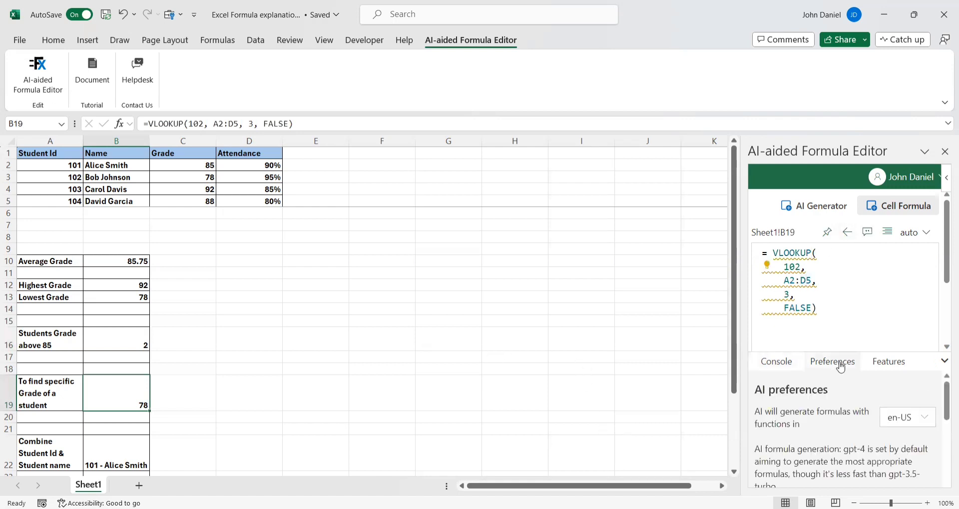
{"action": "left_click", "coordinate": [776, 364]}
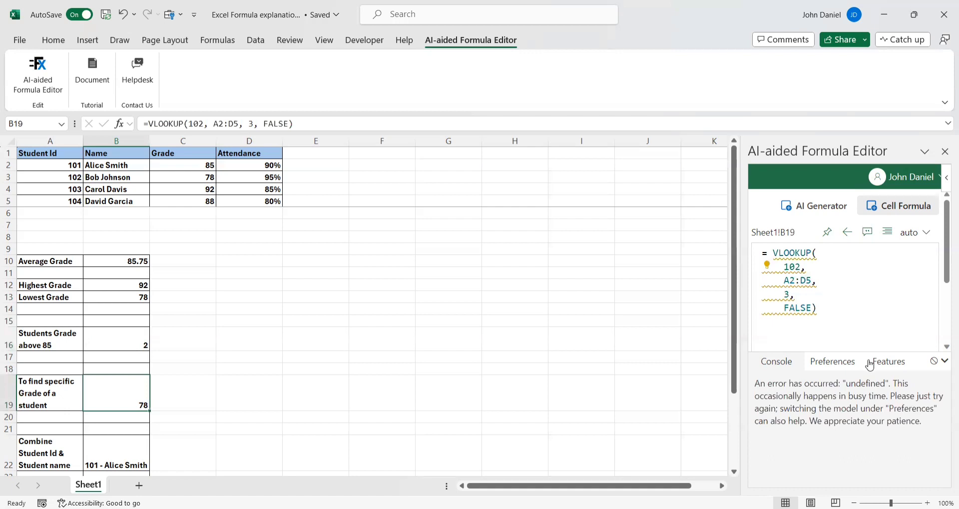
{"action": "left_click", "coordinate": [835, 364]}
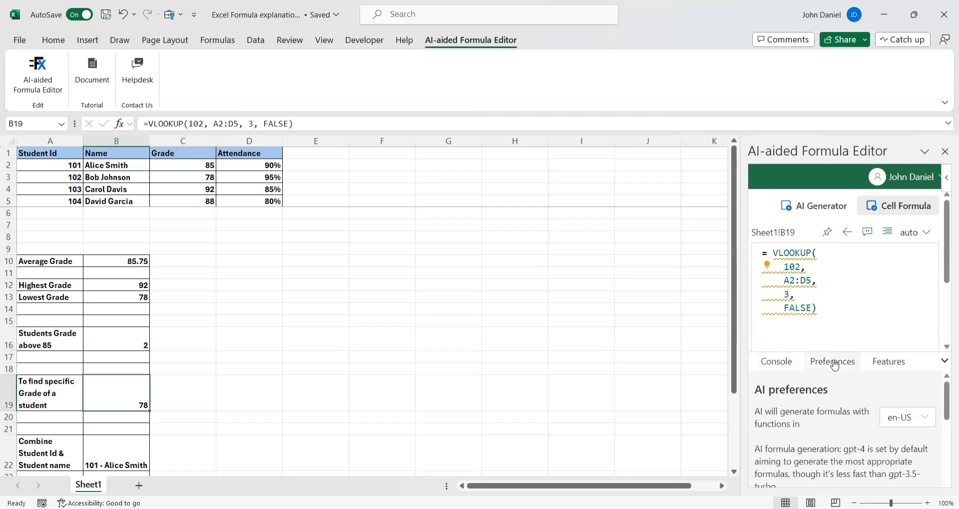
{"action": "scroll", "coordinate": [828, 425], "scroll_direction": "down", "scroll_amount": 2}
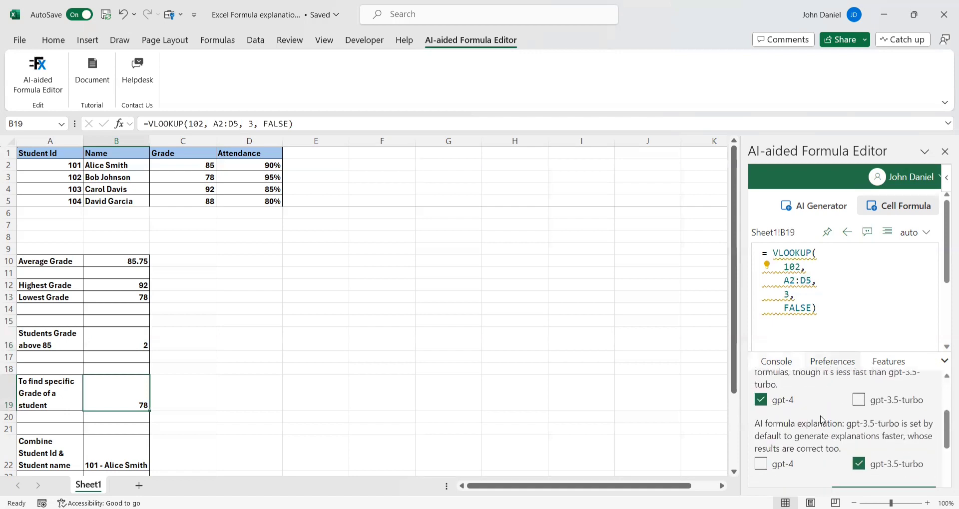
{"action": "scroll", "coordinate": [820, 416], "scroll_direction": "up", "scroll_amount": 2}
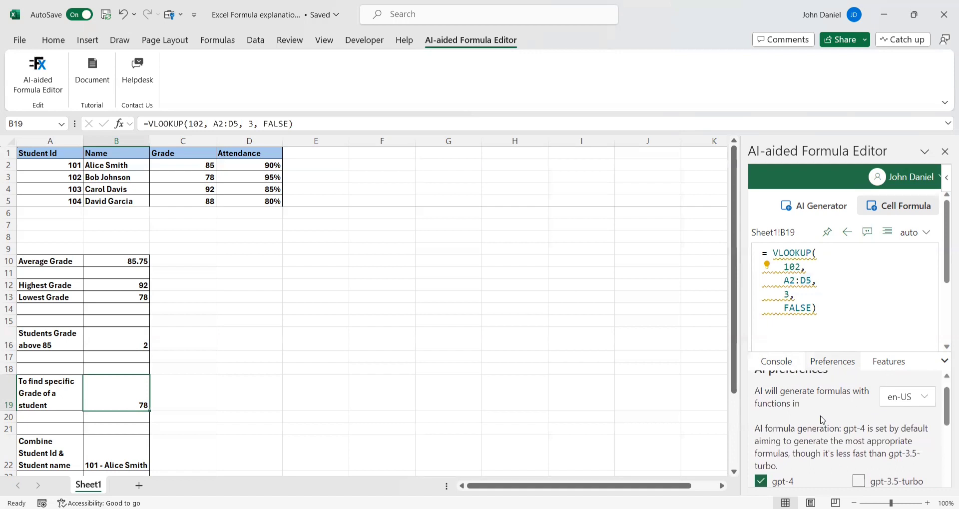
{"action": "left_click", "coordinate": [779, 363]}
{"action": "left_click", "coordinate": [780, 364]}
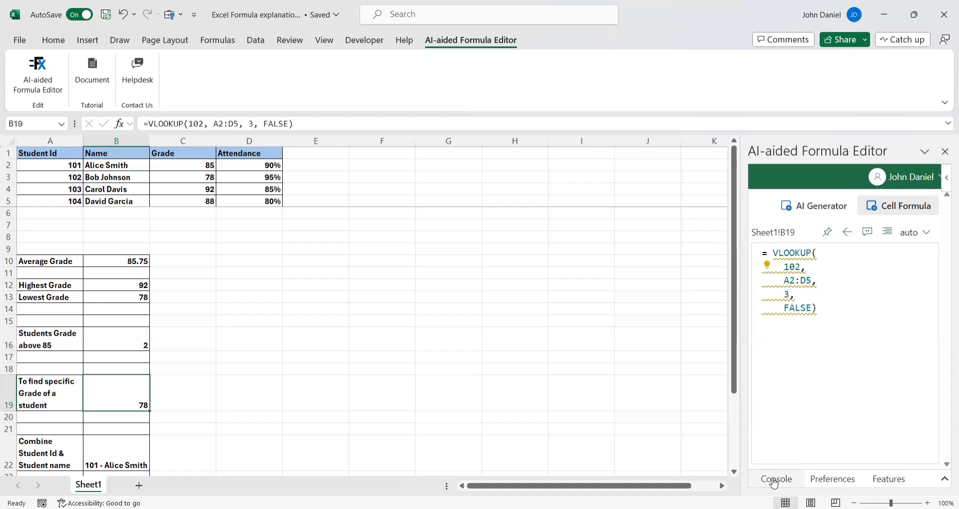
Retry the AI explanation of the VLOOKUP formula in B19, clearing the console output between attempts, and highlight the resulting message.
{"action": "left_click", "coordinate": [869, 234]}
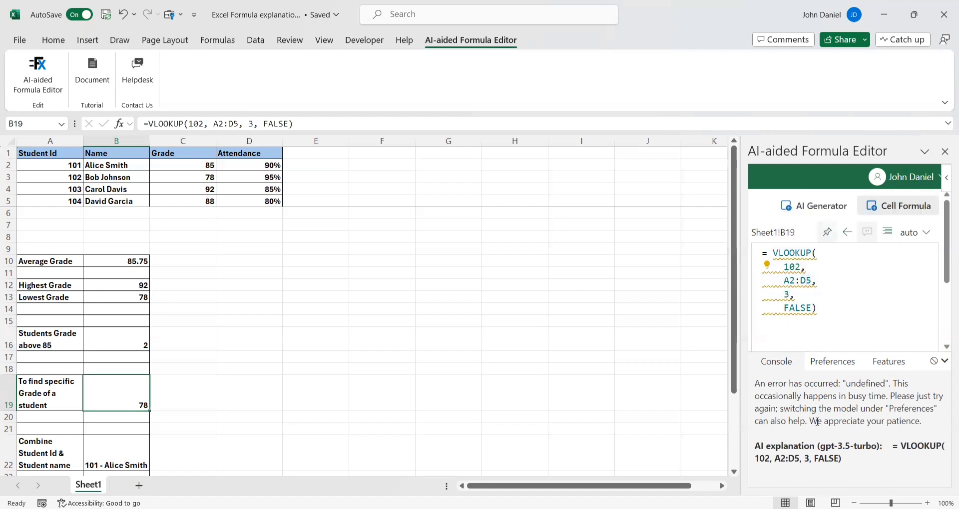
{"action": "left_click", "coordinate": [934, 362]}
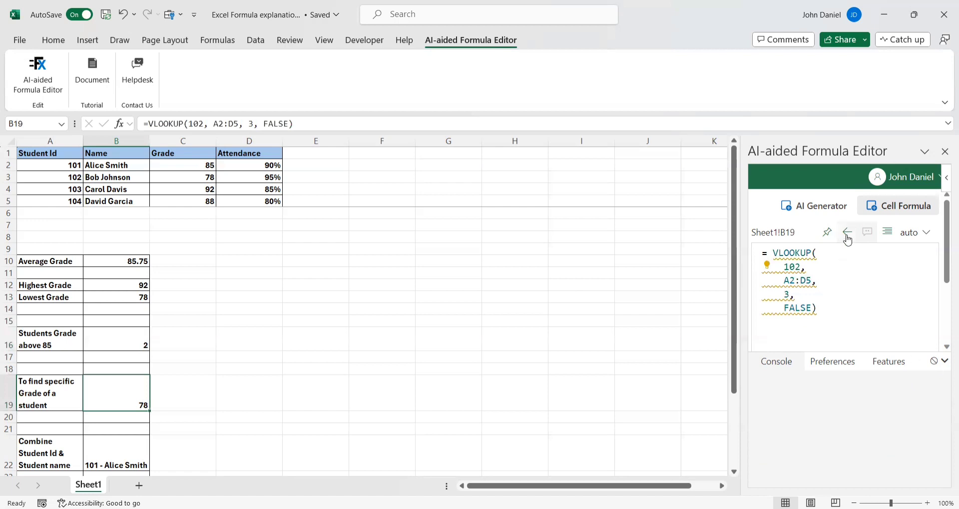
{"action": "left_click", "coordinate": [868, 232]}
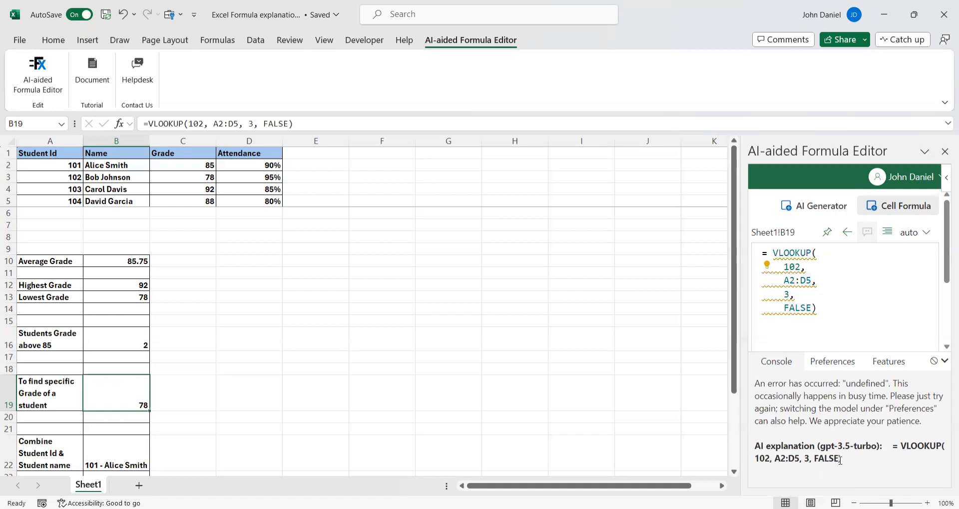
{"action": "scroll", "coordinate": [179, 415], "scroll_direction": "down", "scroll_amount": 2}
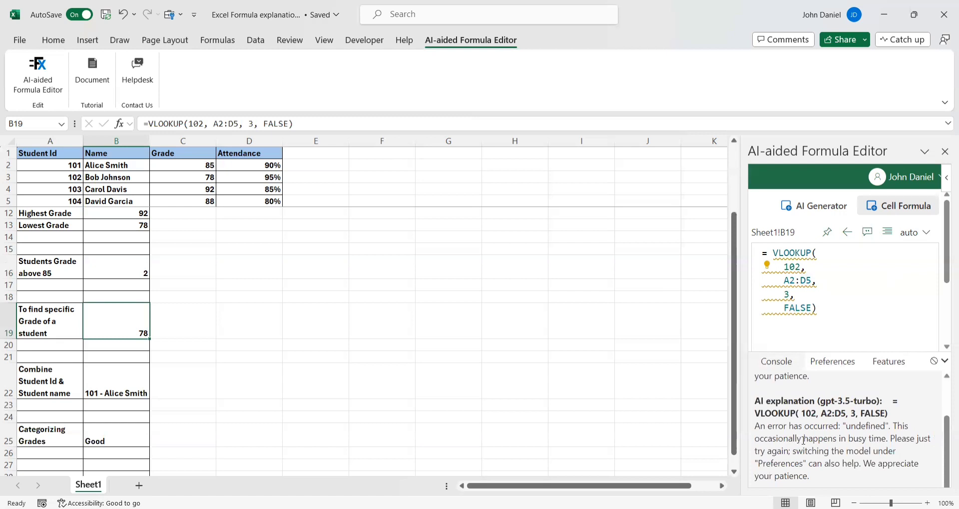
{"action": "scroll", "coordinate": [800, 441], "scroll_direction": "up", "scroll_amount": 1}
{"action": "scroll", "coordinate": [802, 441], "scroll_direction": "down", "scroll_amount": 1}
{"action": "left_click_drag", "start_coordinate": [757, 430], "coordinate": [886, 462]}
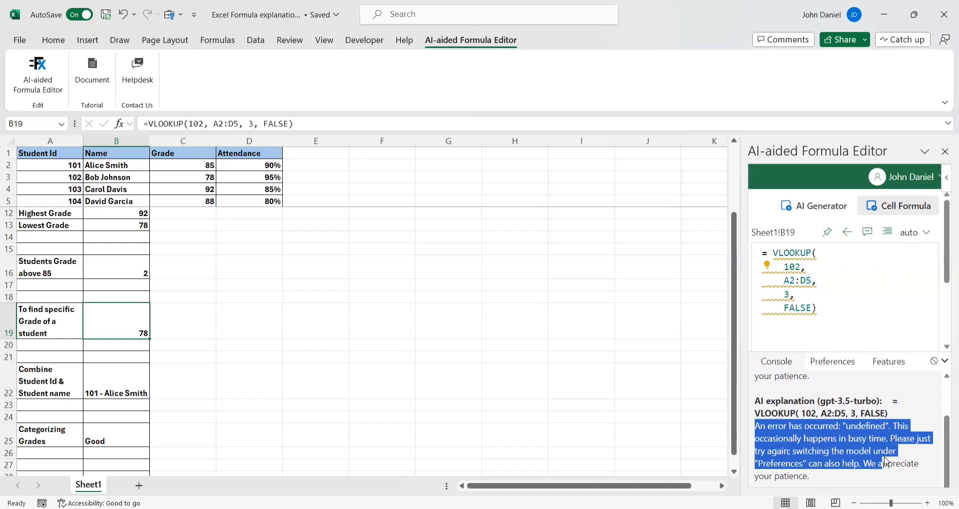
Set the model for AI formula explanation to gpt-4 in the AI preferences.
{"action": "left_click", "coordinate": [831, 364]}
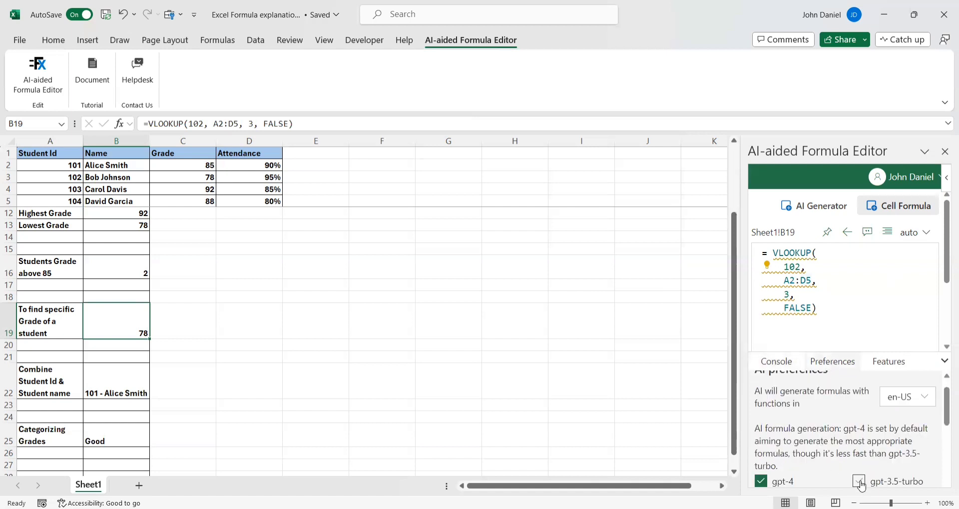
{"action": "scroll", "coordinate": [839, 449], "scroll_direction": "down", "scroll_amount": 2}
{"action": "left_click", "coordinate": [761, 444]}
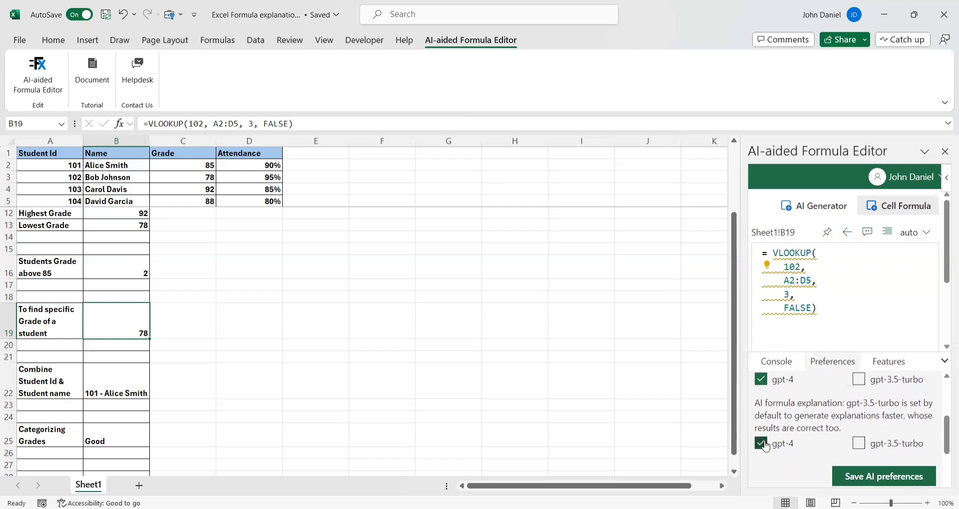
{"action": "scroll", "coordinate": [817, 416], "scroll_direction": "up", "scroll_amount": 3}
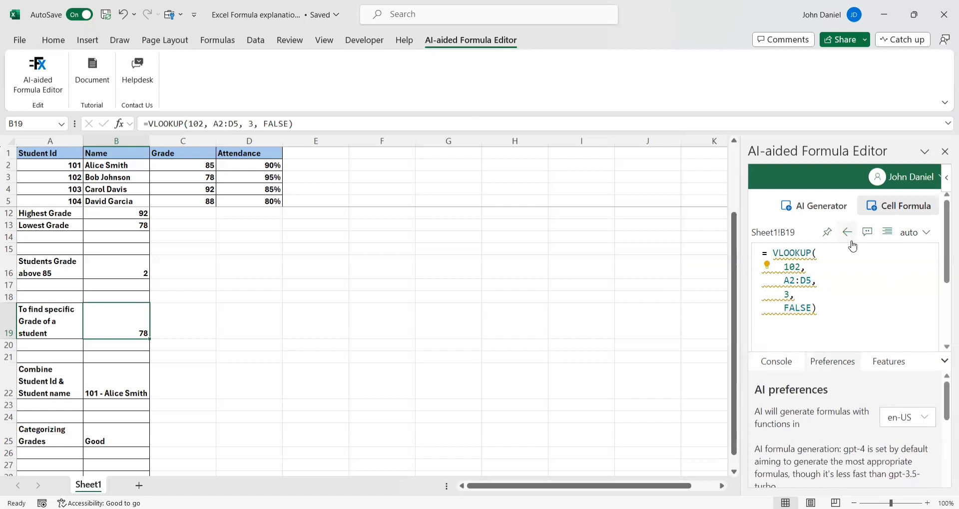
Generate the AI explanation of the VLOOKUP formula in B19, read it and highlight the whole formula in the editor.
{"action": "left_click", "coordinate": [868, 235]}
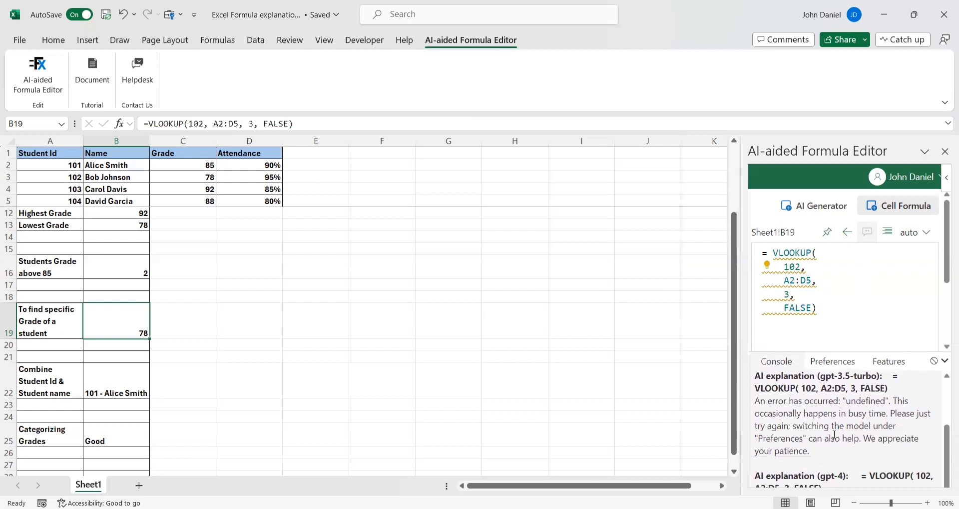
{"action": "scroll", "coordinate": [834, 435], "scroll_direction": "up", "scroll_amount": 3}
{"action": "scroll", "coordinate": [834, 435], "scroll_direction": "down", "scroll_amount": 2}
{"action": "scroll", "coordinate": [843, 437], "scroll_direction": "down", "scroll_amount": 3}
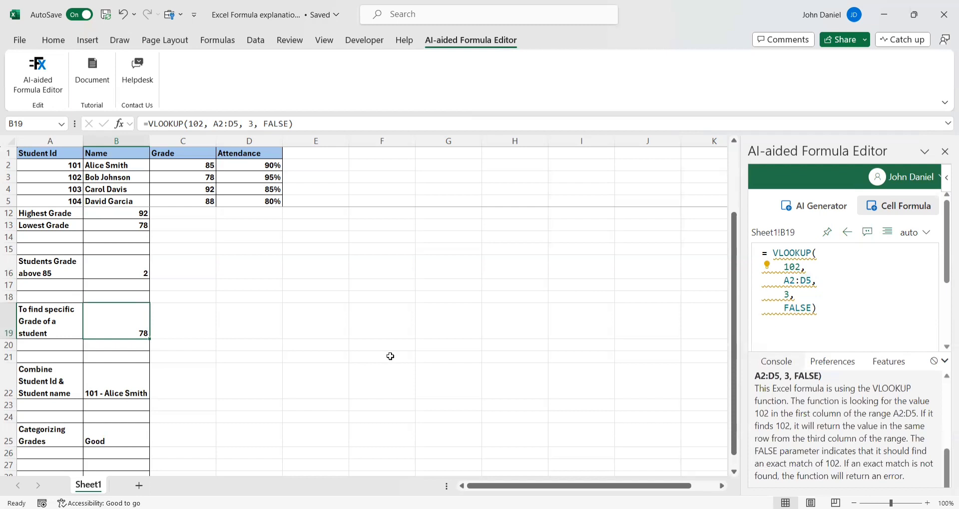
{"action": "left_click_drag", "start_coordinate": [819, 308], "coordinate": [793, 260]}
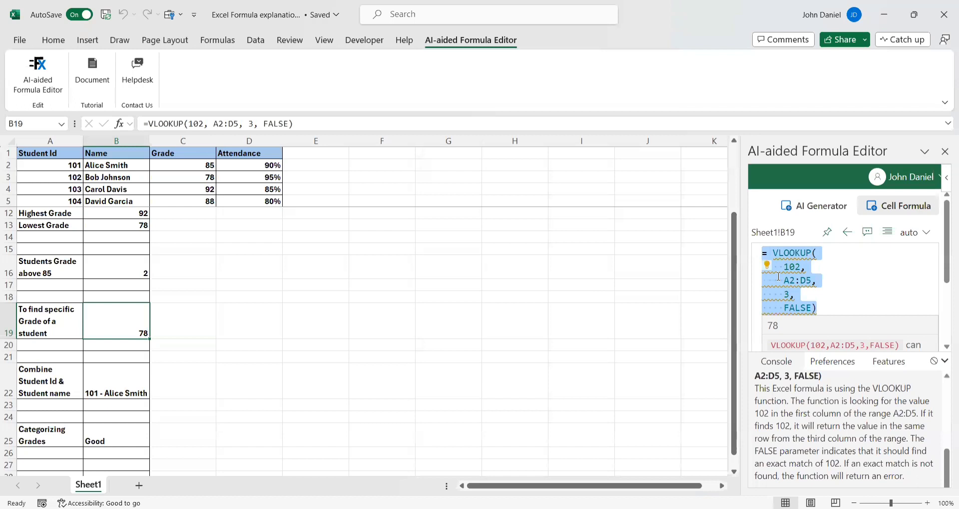
Open the CONCATENATE formula in B22, clear the earlier explanations, generate its AI explanation and highlight the formula in the editor.
{"action": "left_click", "coordinate": [123, 379]}
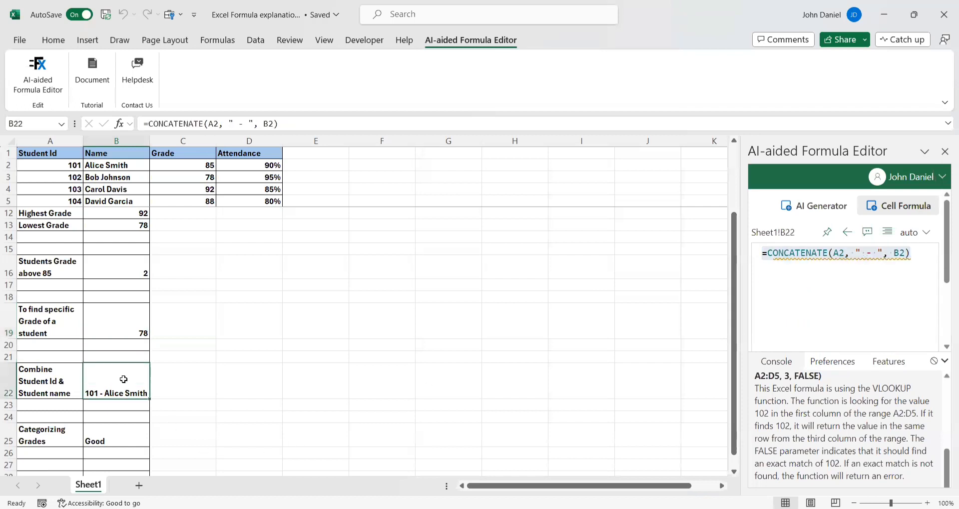
{"action": "left_click", "coordinate": [934, 361]}
{"action": "left_click", "coordinate": [833, 364]}
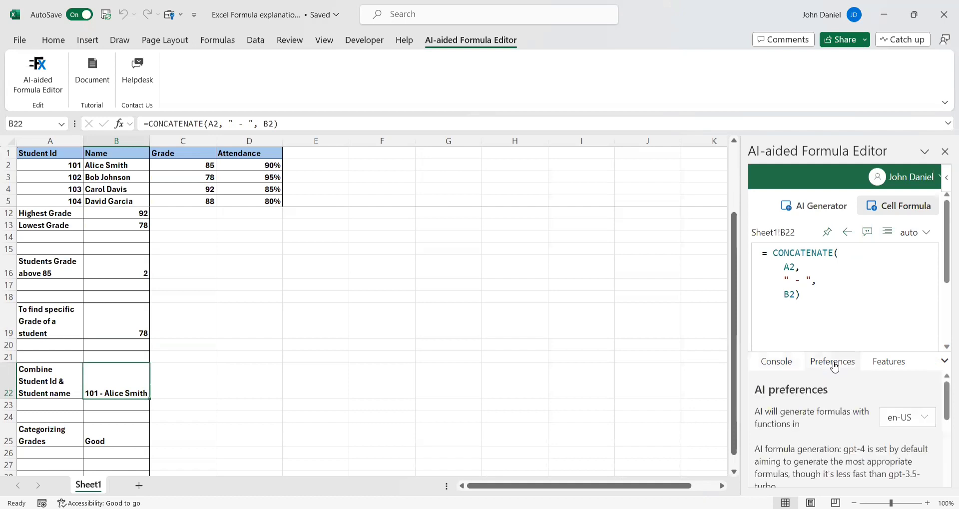
{"action": "left_click", "coordinate": [772, 366]}
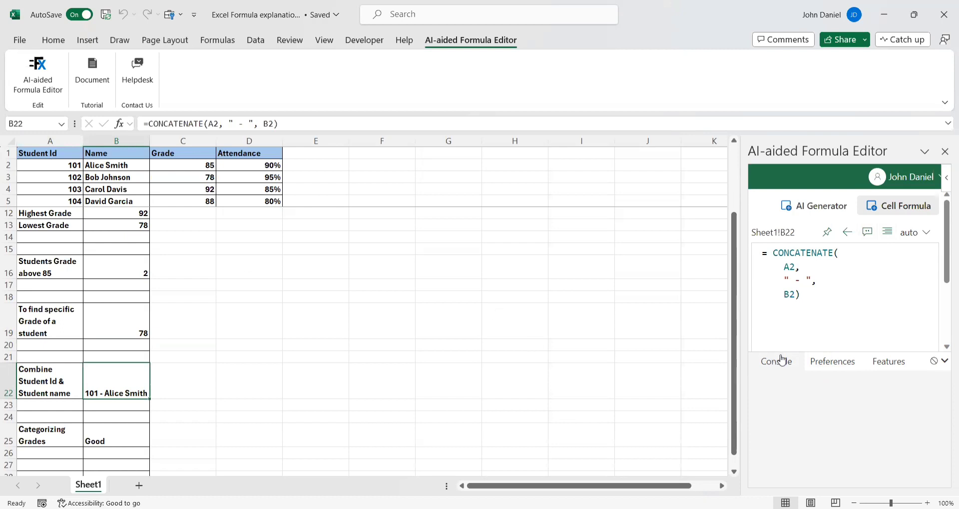
{"action": "left_click", "coordinate": [867, 235]}
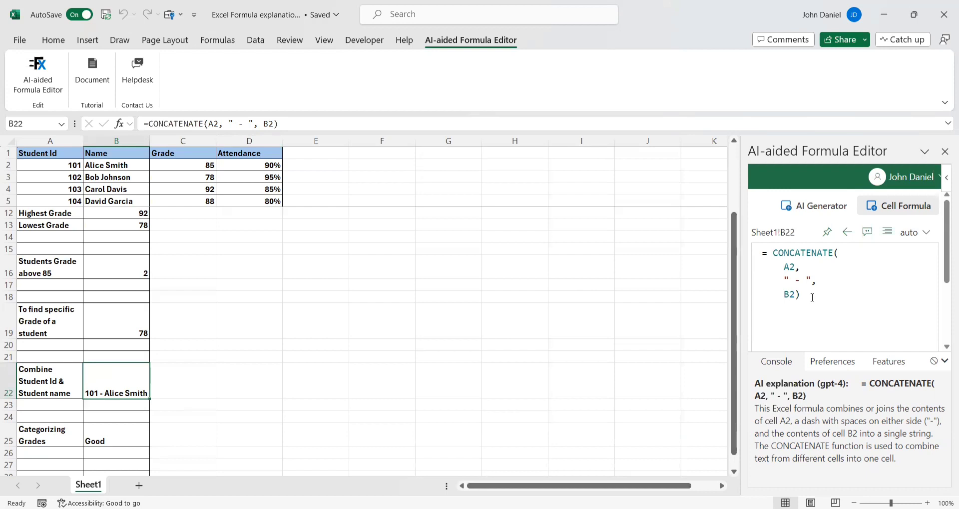
{"action": "left_click_drag", "start_coordinate": [812, 297], "coordinate": [762, 254]}
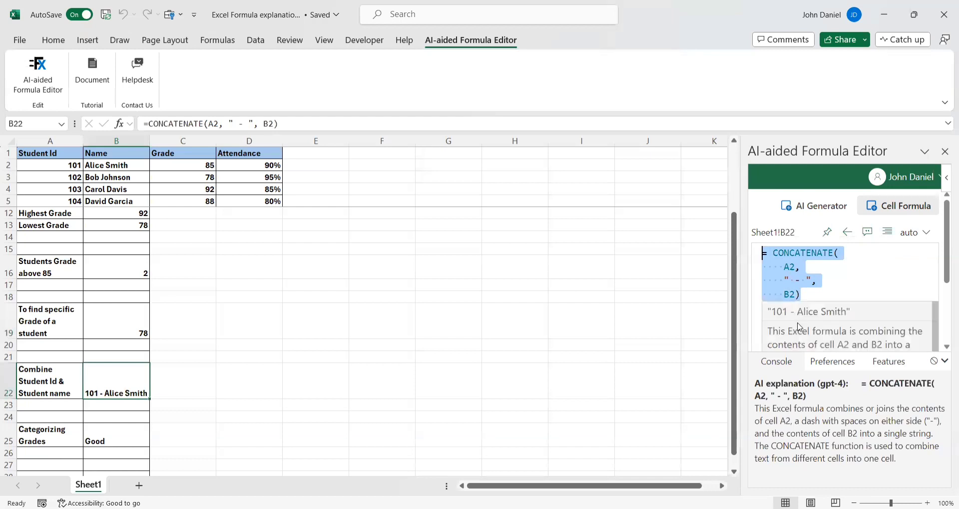
{"action": "scroll", "coordinate": [800, 330], "scroll_direction": "down", "scroll_amount": 1}
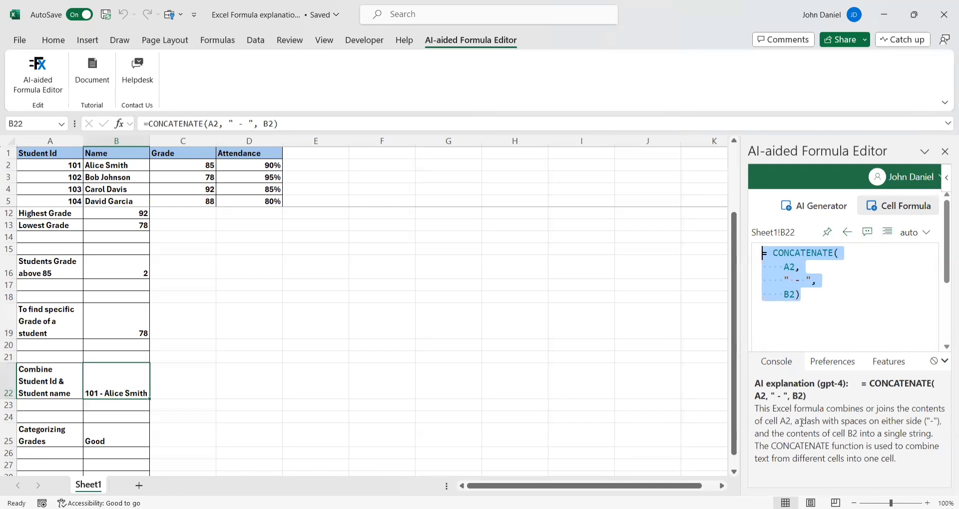
Open the nested IF formula in B25, clear the earlier explanation and request an AI explanation of it.
{"action": "left_click", "coordinate": [118, 441]}
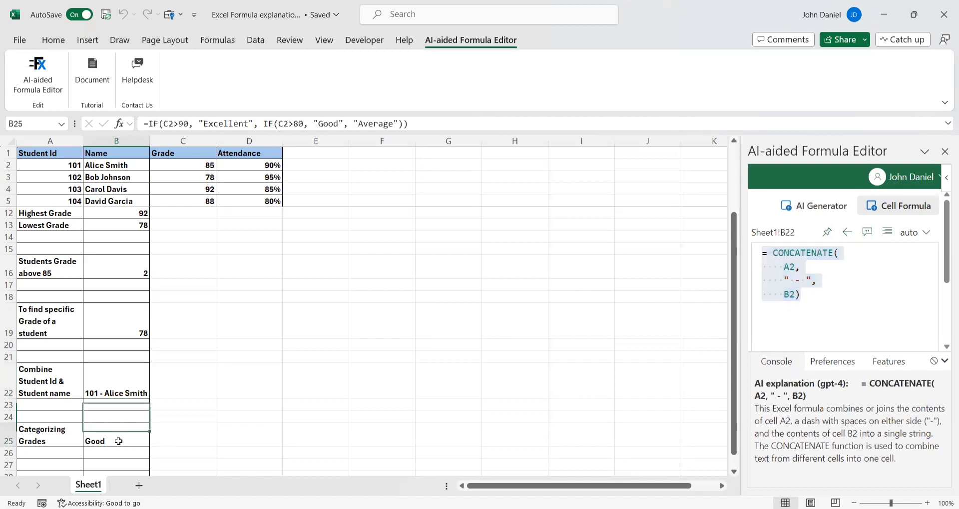
{"action": "left_click", "coordinate": [934, 363]}
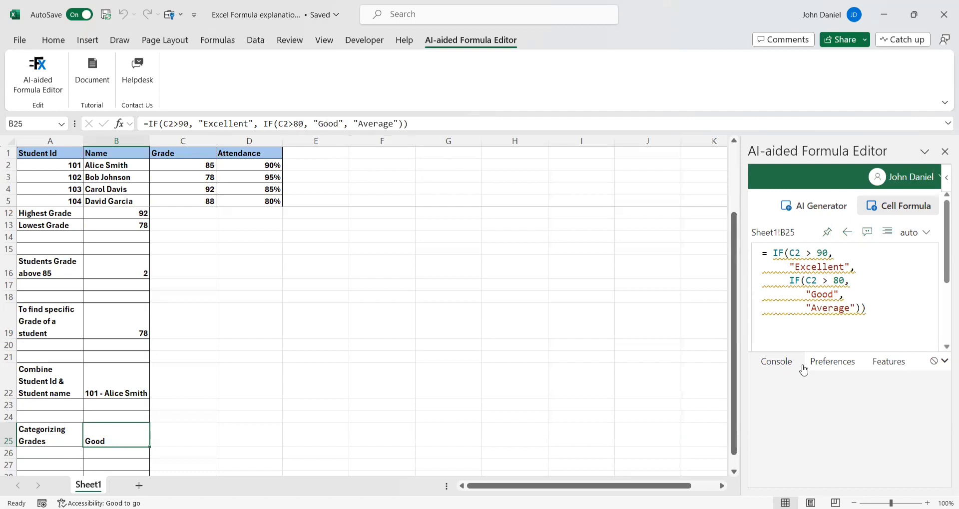
{"action": "left_click", "coordinate": [868, 232]}
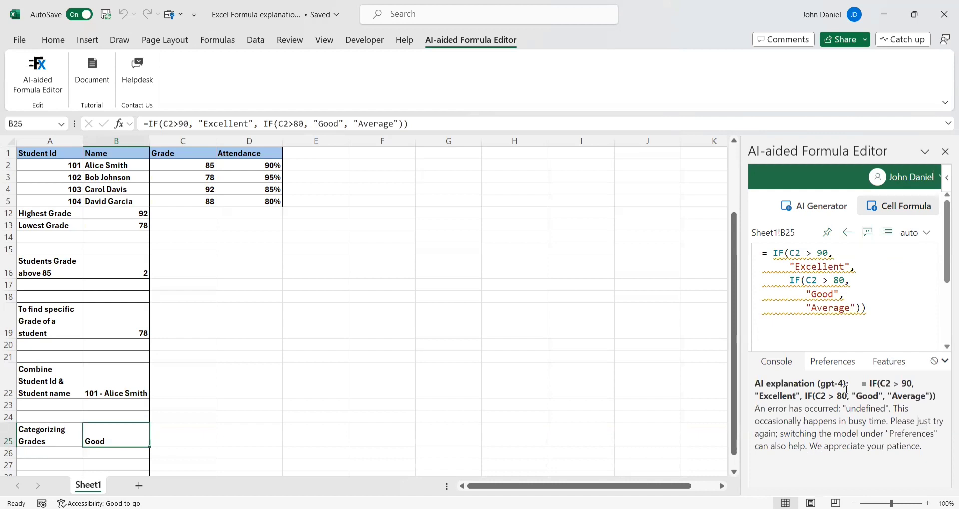
Switch the formula explanation model to gpt-3.5-turbo, generate the IF formula's explanation again and highlight "but not greater than 90" in it.
{"action": "left_click", "coordinate": [831, 364]}
{"action": "scroll", "coordinate": [830, 417], "scroll_direction": "down", "scroll_amount": 2}
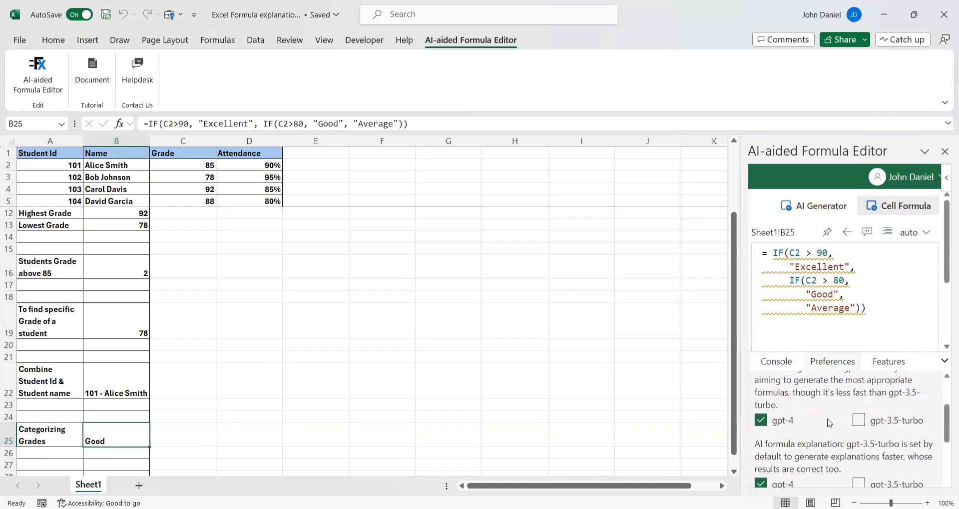
{"action": "scroll", "coordinate": [830, 424], "scroll_direction": "down", "scroll_amount": 1}
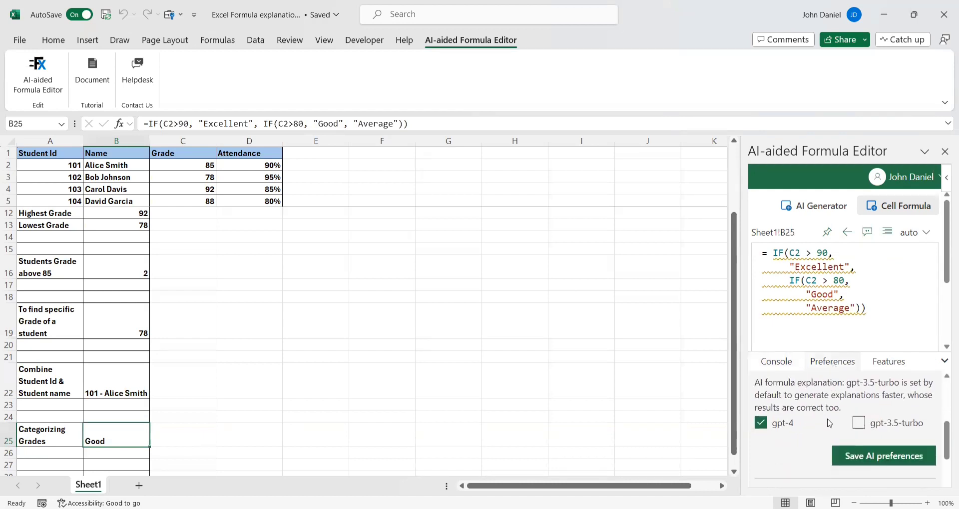
{"action": "left_click", "coordinate": [858, 423]}
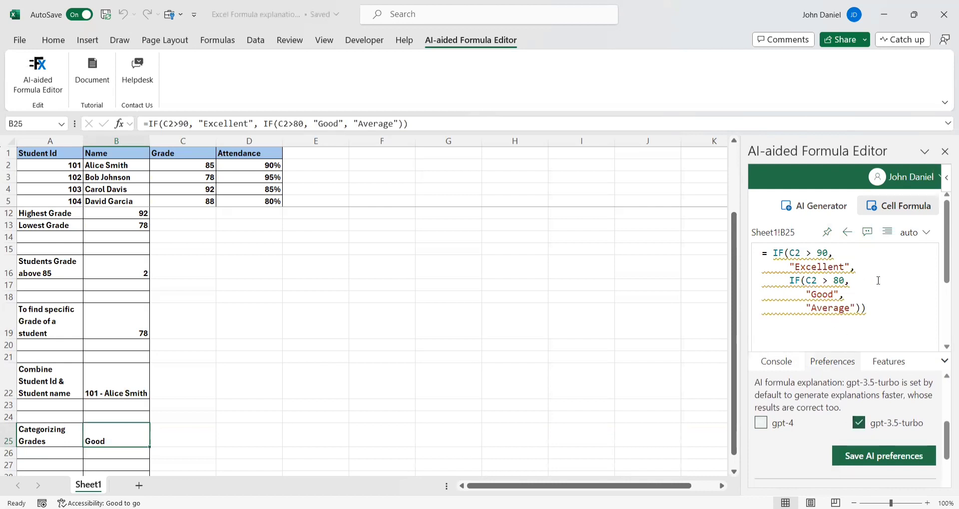
{"action": "left_click", "coordinate": [867, 232]}
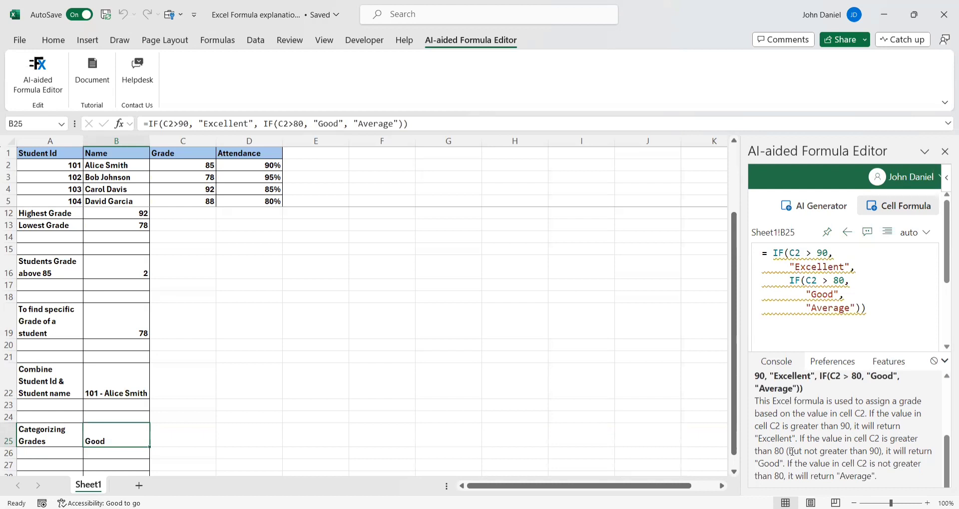
{"action": "left_click_drag", "start_coordinate": [791, 451], "coordinate": [879, 451]}
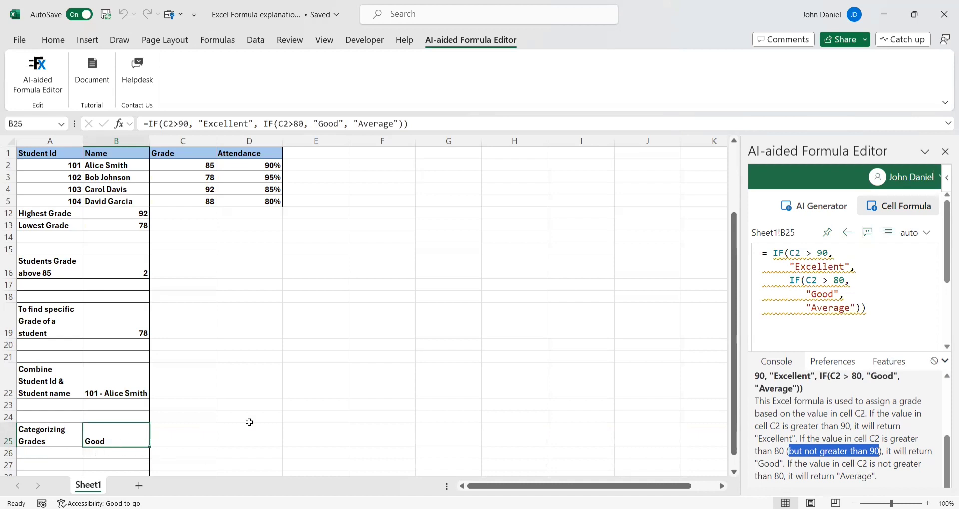
Return to the Highest Grade result in B12 and view its formula in the editor.
{"action": "scroll", "coordinate": [265, 380], "scroll_direction": "up", "scroll_amount": 2}
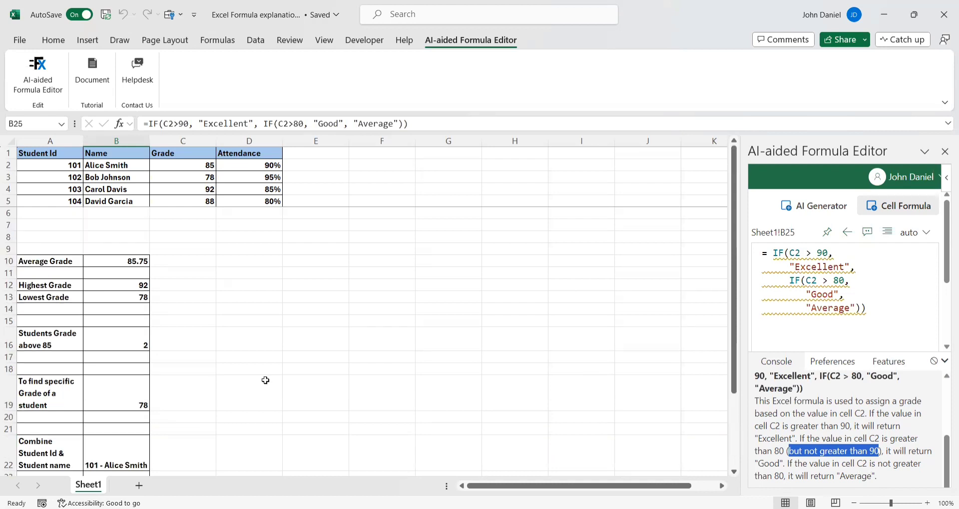
{"action": "left_click", "coordinate": [263, 337]}
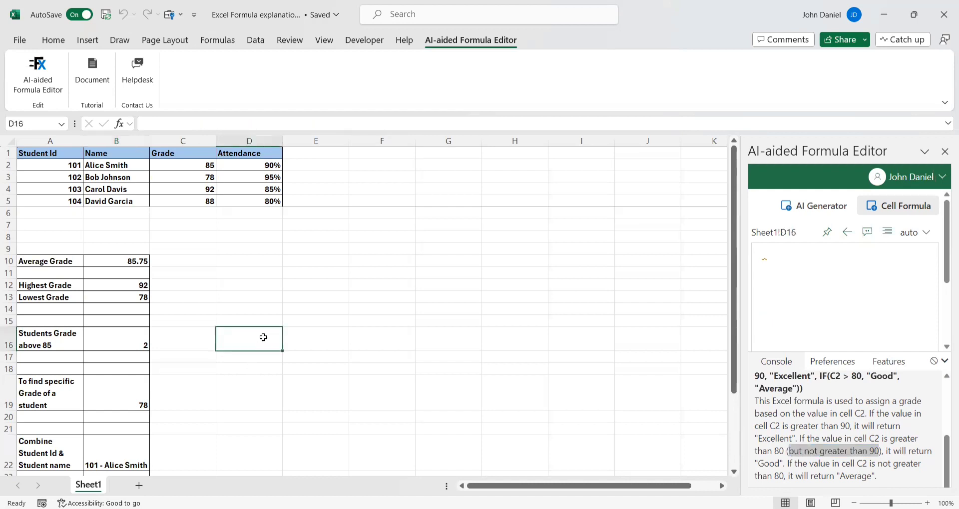
{"action": "left_click", "coordinate": [120, 285]}
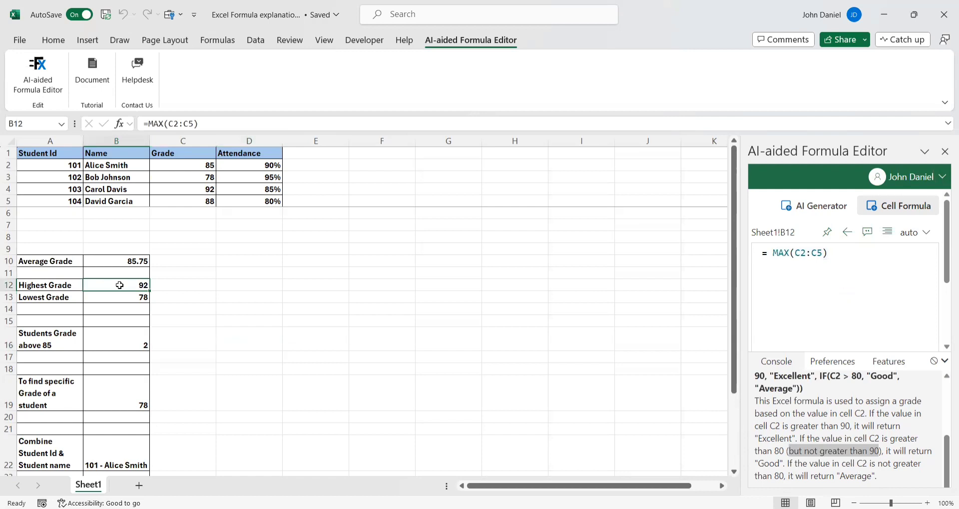